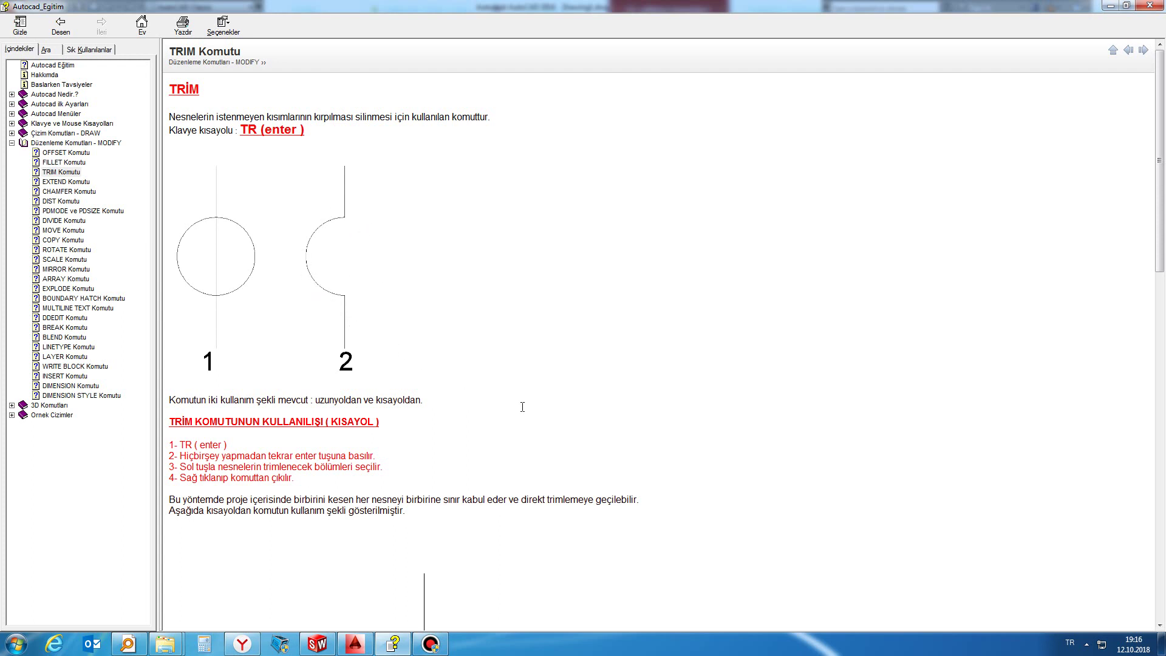
Review the TRIM Komutu help page, scrolling down to the UZUNYOL section and back up
{"action": "left_click", "coordinate": [354, 642]}
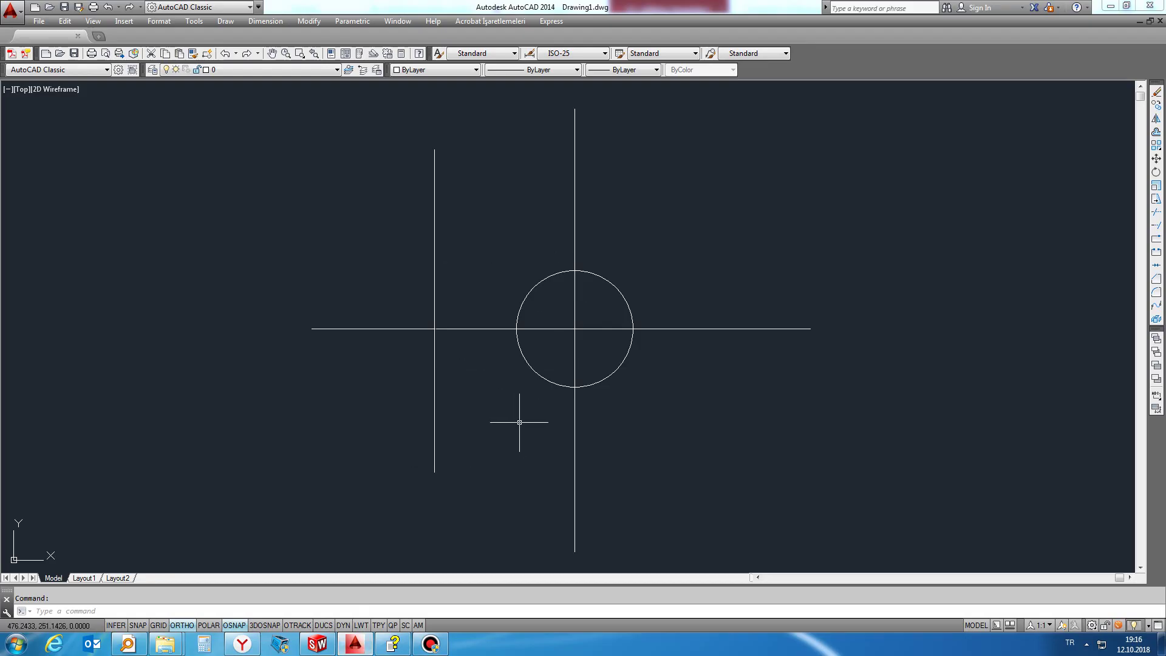
{"action": "left_click", "coordinate": [392, 642]}
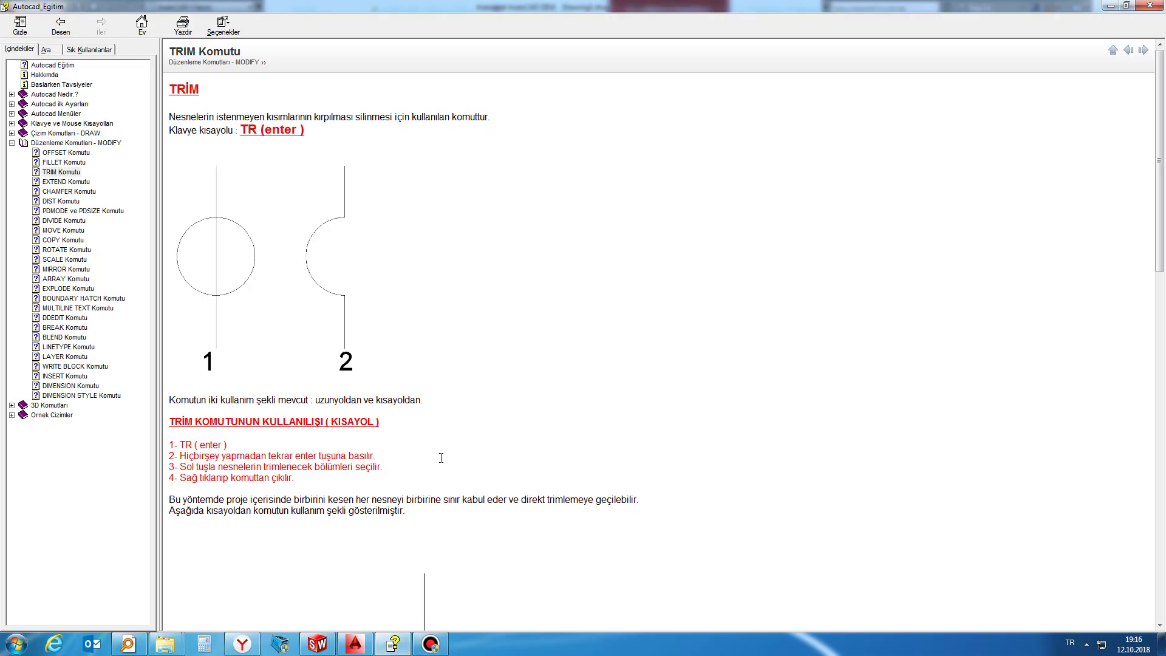
{"action": "scroll", "coordinate": [438, 459], "scroll_direction": "down", "scroll_amount": 4}
{"action": "scroll", "coordinate": [435, 464], "scroll_direction": "down", "scroll_amount": 6}
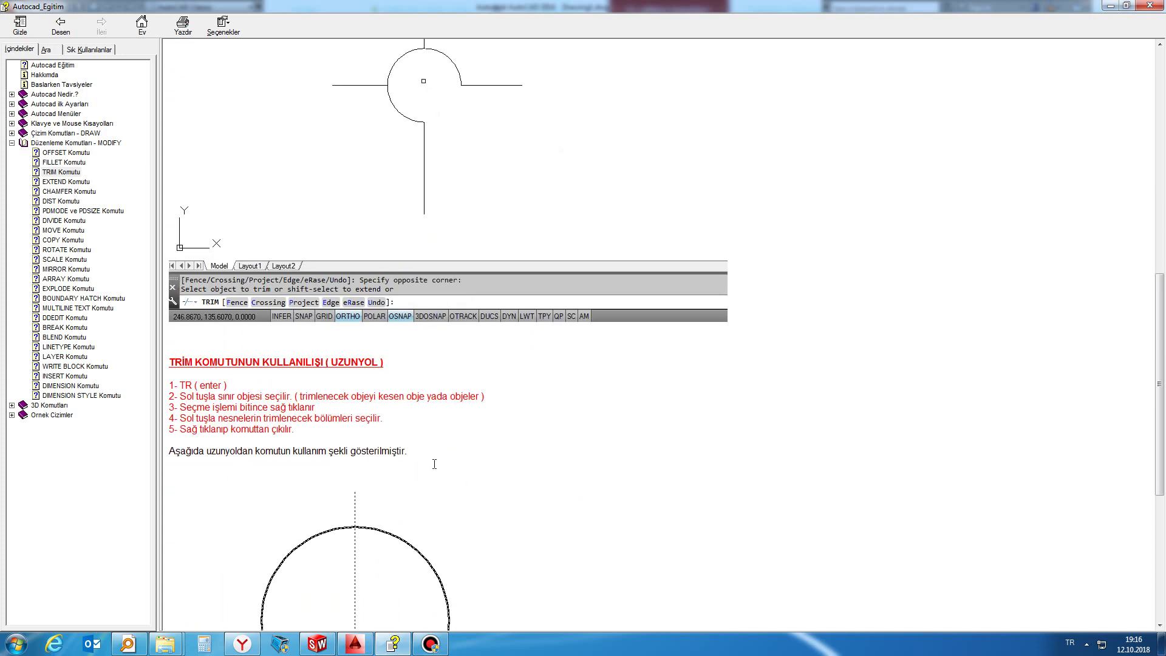
{"action": "scroll", "coordinate": [434, 464], "scroll_direction": "down", "scroll_amount": 3}
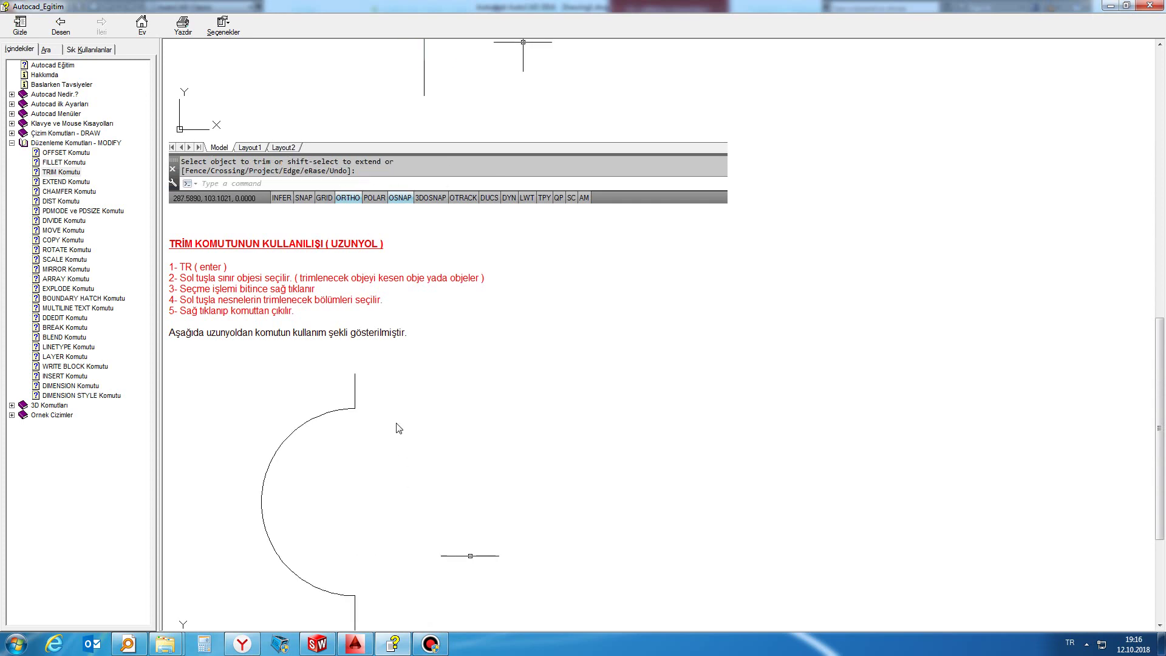
{"action": "scroll", "coordinate": [398, 426], "scroll_direction": "up", "scroll_amount": 3}
{"action": "scroll", "coordinate": [396, 419], "scroll_direction": "up", "scroll_amount": 2}
{"action": "scroll", "coordinate": [388, 486], "scroll_direction": "up", "scroll_amount": 5}
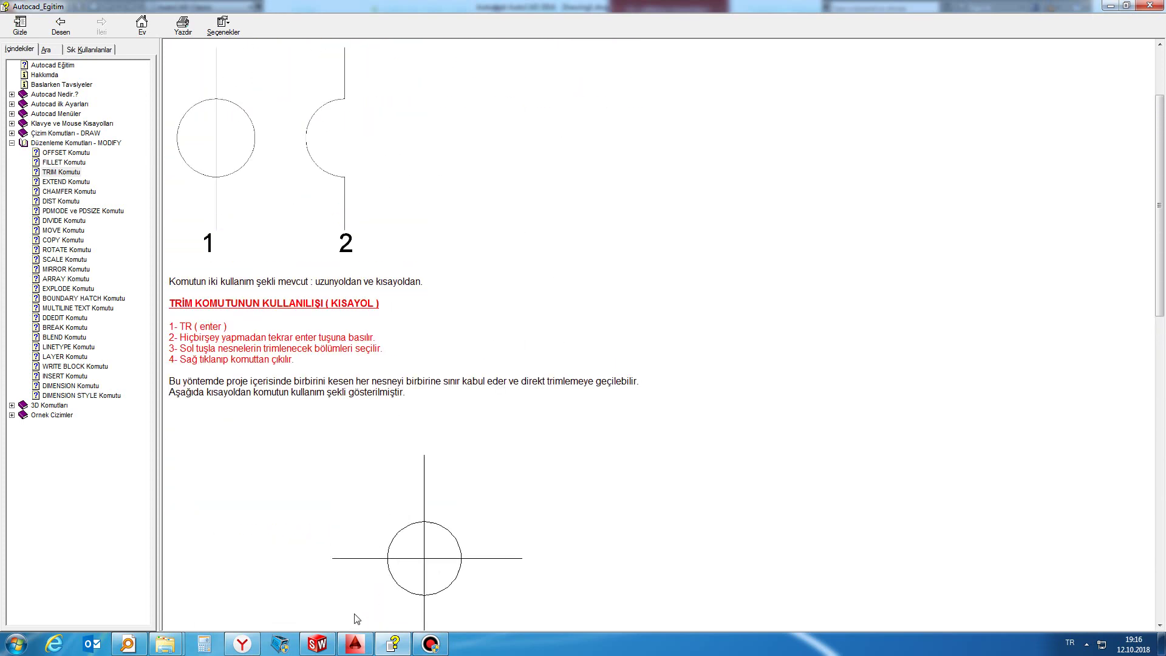
Start TRIM with all objects as cutting edges, cancel it, then restart it
{"action": "mouse_move", "coordinate": [354, 643]}
{"action": "left_click", "coordinate": [370, 578]}
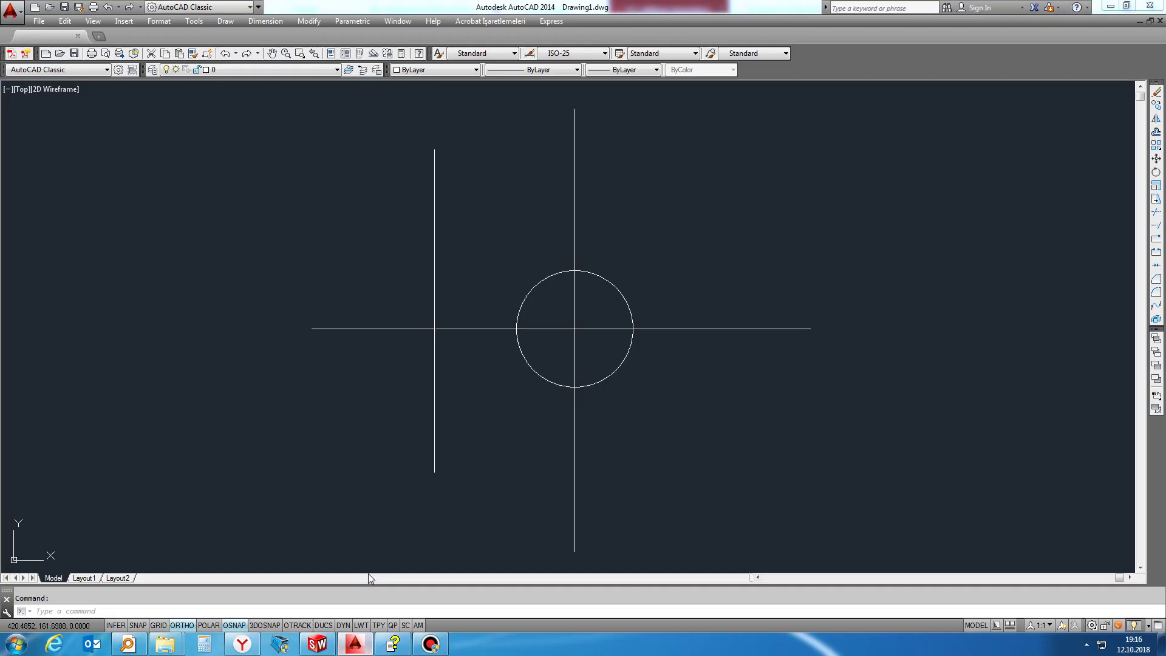
{"action": "type", "text": "tr"}
{"action": "key", "text": "Return"}
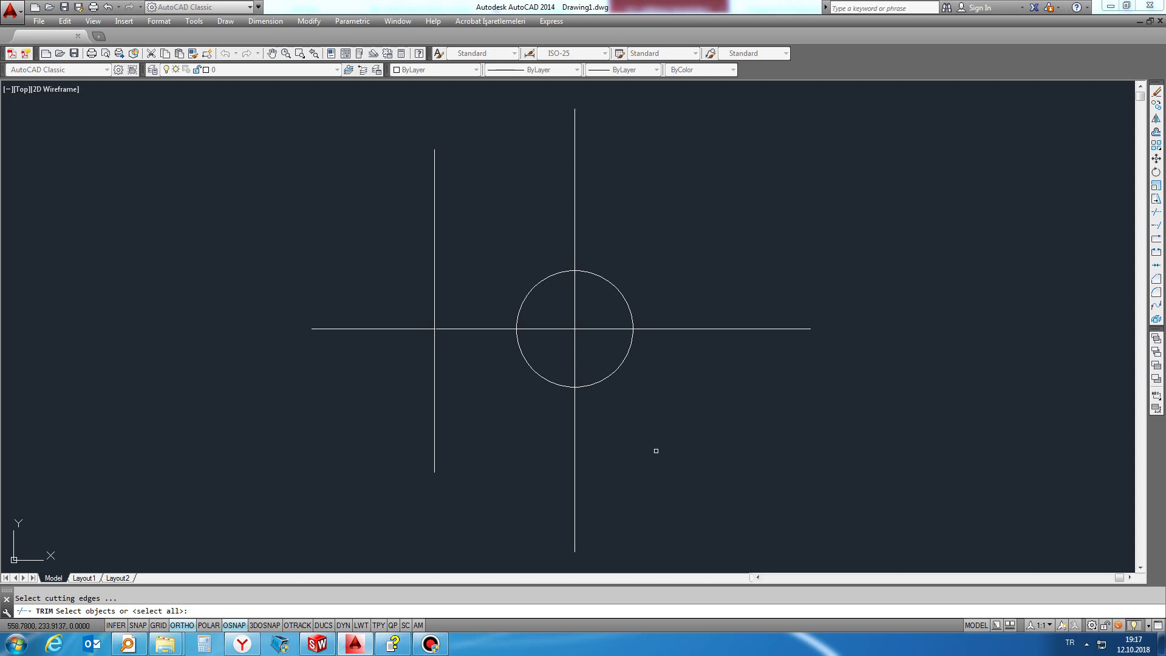
{"action": "key", "text": "Return"}
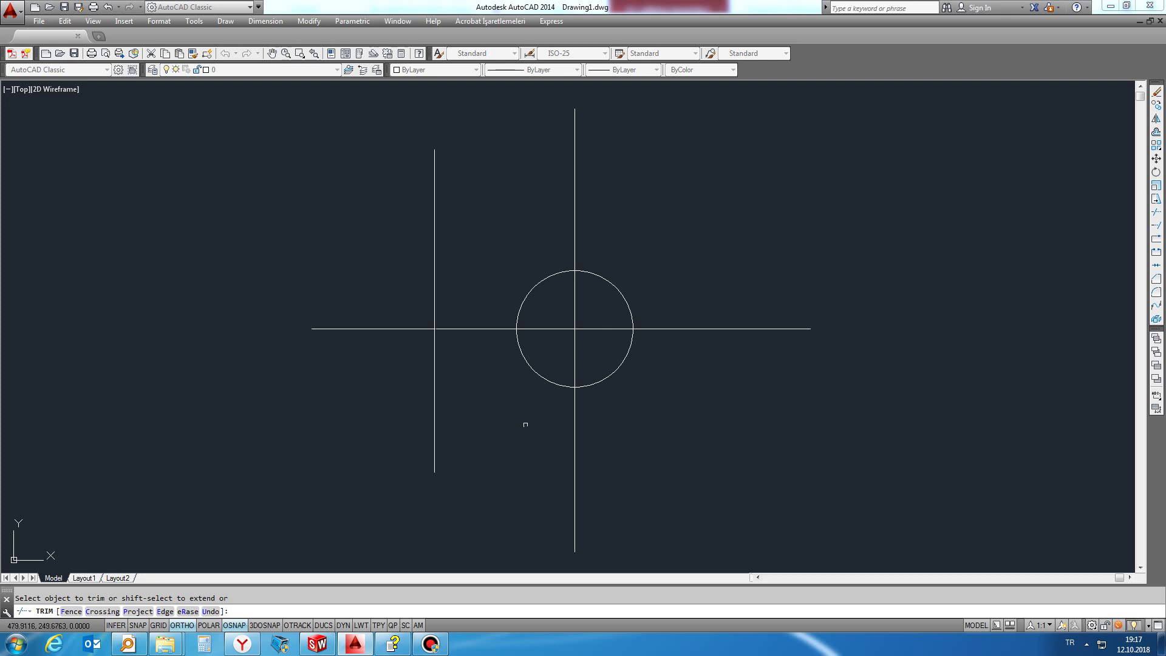
{"action": "key", "text": "Escape"}
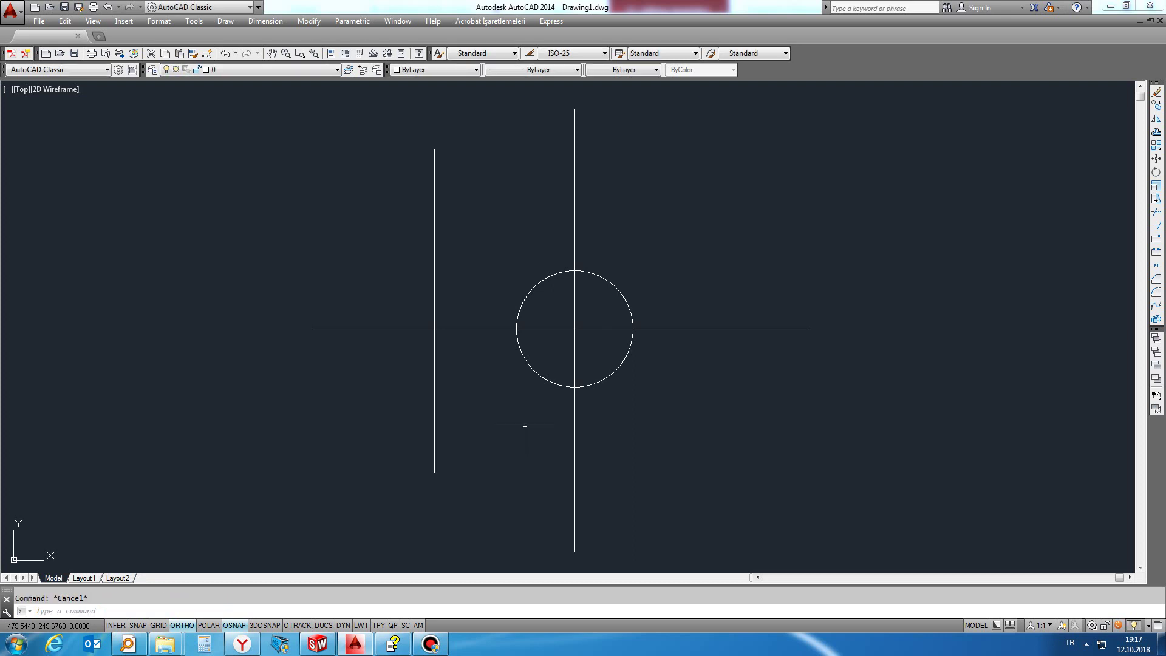
{"action": "type", "text": "tr"}
{"action": "key", "text": "Return"}
{"action": "key", "text": "Return"}
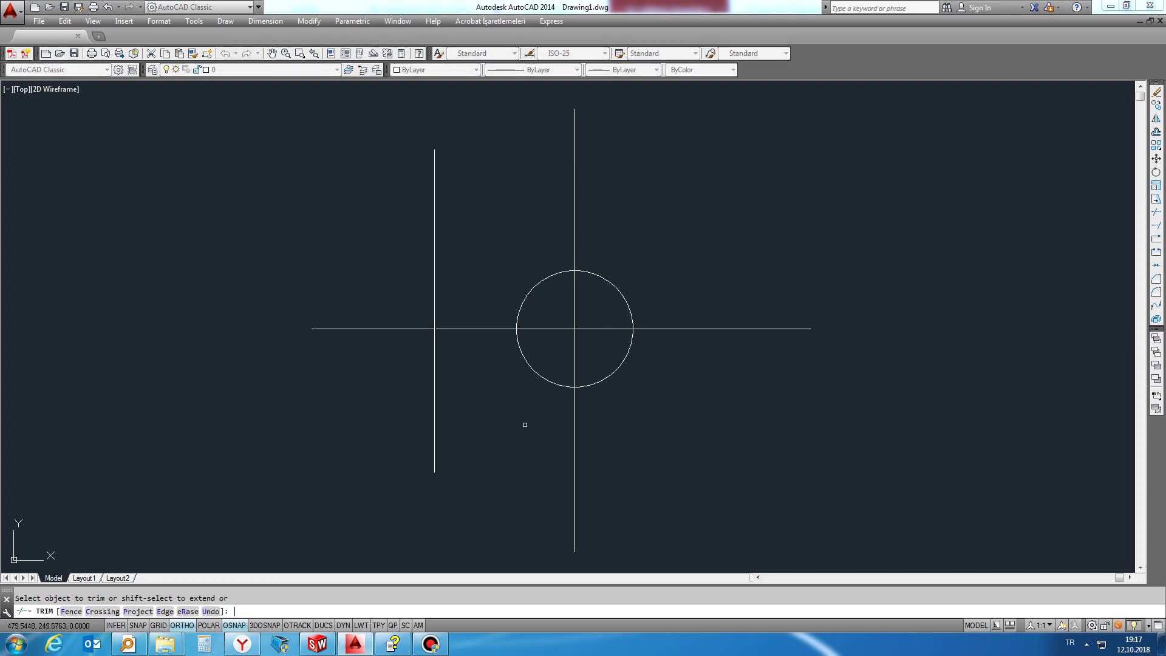
Trim away the circle's two lower quarters and the excess horizontal and vertical line pieces
{"action": "left_click", "coordinate": [611, 377]}
{"action": "left_click", "coordinate": [554, 384]}
{"action": "left_click", "coordinate": [538, 329]}
{"action": "left_click", "coordinate": [486, 332]}
{"action": "left_click", "coordinate": [454, 395]}
{"action": "left_click", "coordinate": [381, 444]}
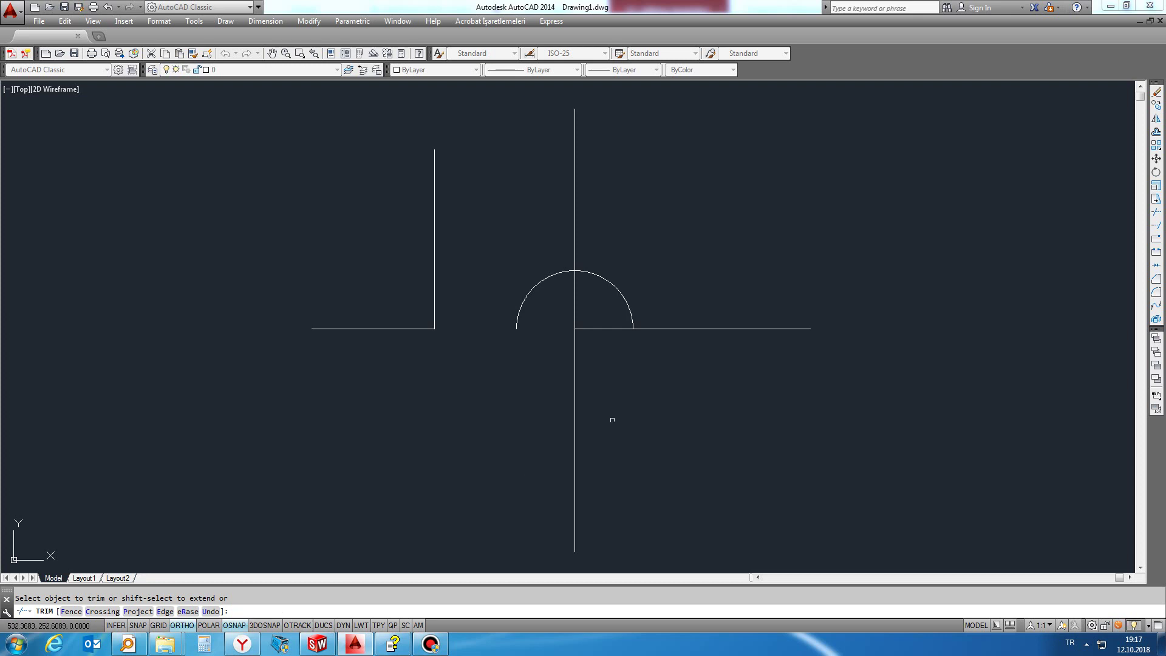
{"action": "left_click", "coordinate": [750, 329]}
Trim the left vertical below the horizontal, the arc's right half, and the centre line above
{"action": "left_click", "coordinate": [625, 463]}
{"action": "left_click", "coordinate": [507, 523]}
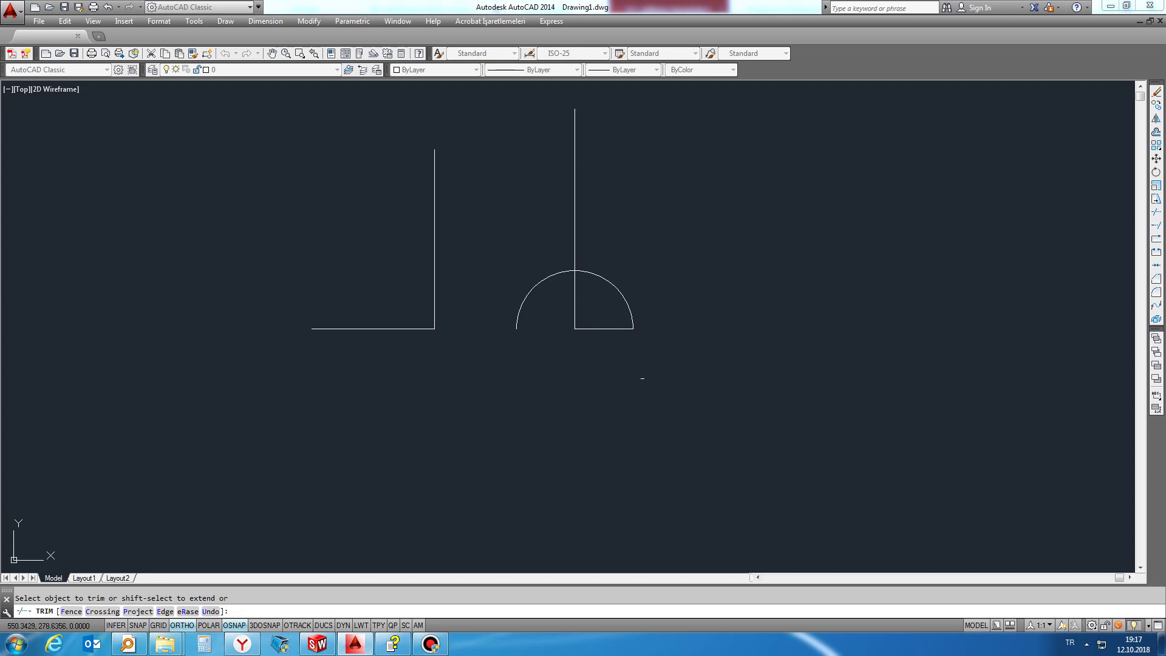
{"action": "left_click", "coordinate": [649, 366]}
{"action": "left_click", "coordinate": [580, 220]}
{"action": "left_click", "coordinate": [619, 267]}
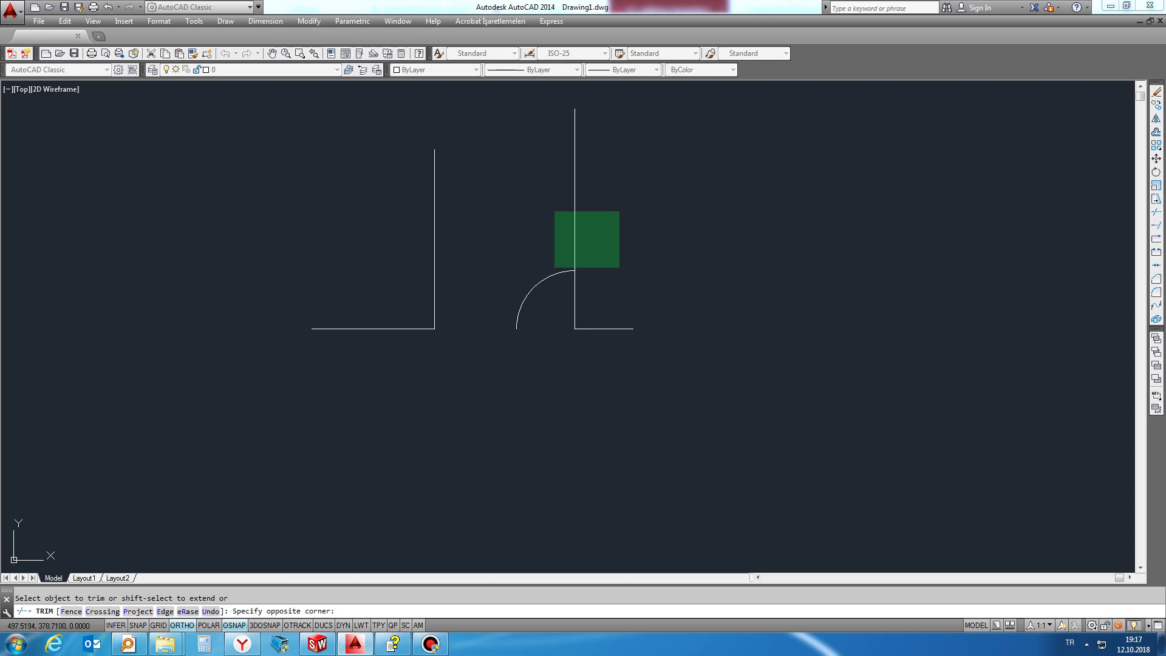
{"action": "left_click", "coordinate": [554, 211]}
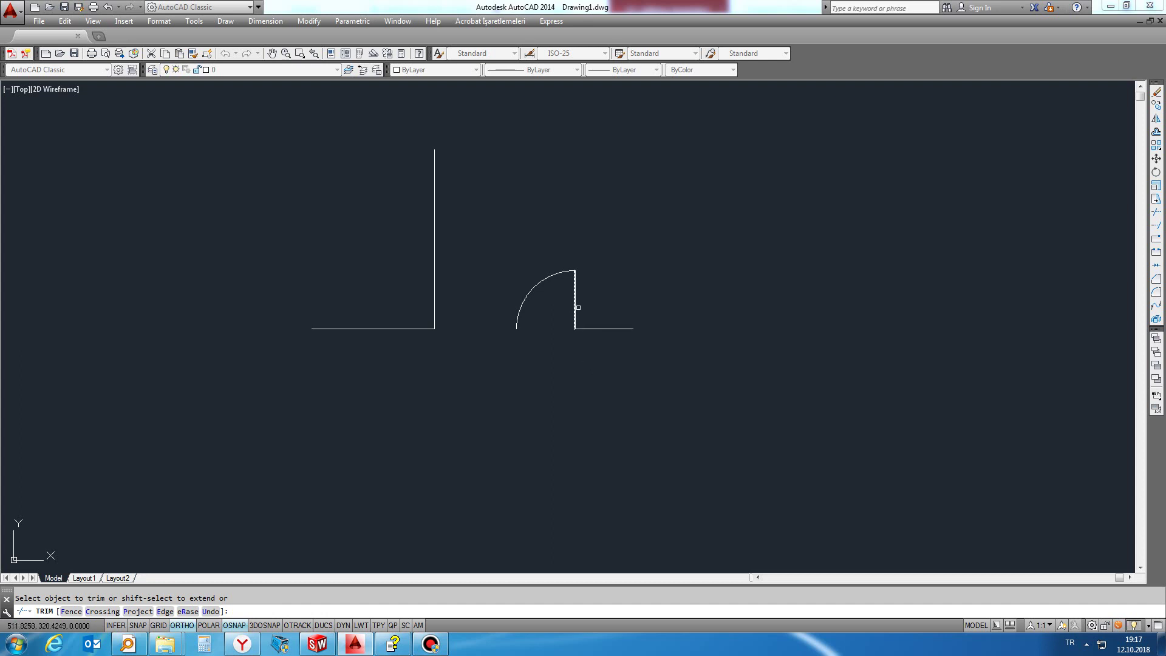
Trim the remaining short vertical line with a crossing selection window
{"action": "left_click", "coordinate": [607, 319]}
{"action": "left_click", "coordinate": [654, 390]}
{"action": "left_click", "coordinate": [678, 372]}
{"action": "left_click", "coordinate": [519, 244]}
{"action": "left_click", "coordinate": [481, 384]}
{"action": "left_click", "coordinate": [306, 226]}
{"action": "key", "text": "Return"}
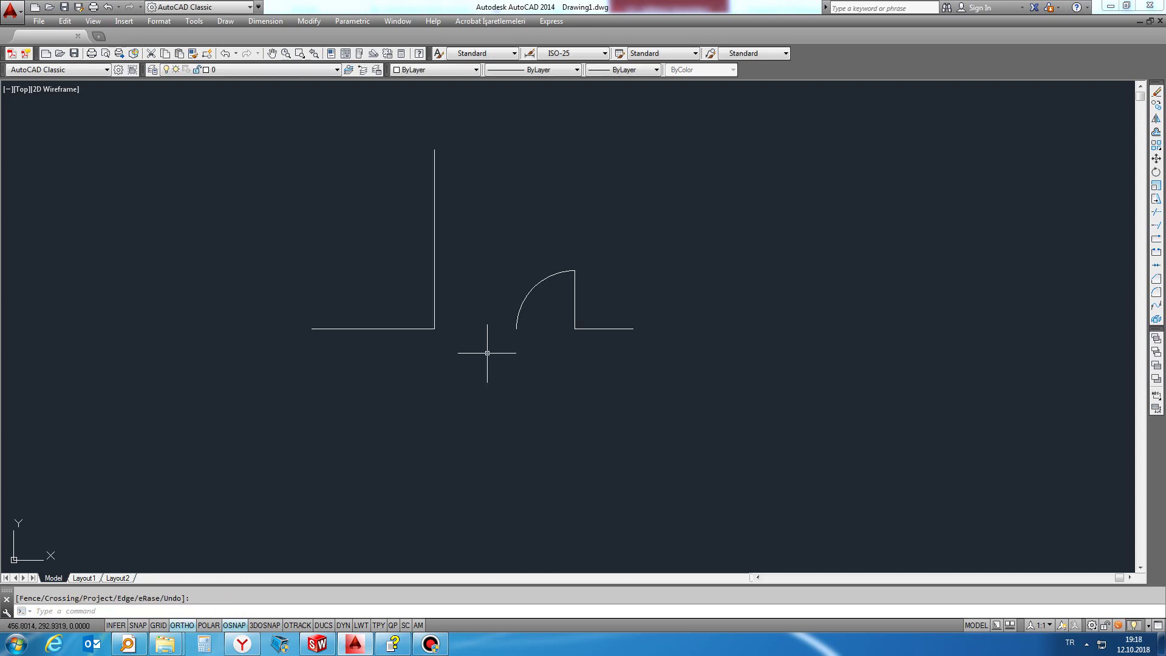
{"action": "key", "text": "Escape"}
{"action": "left_click", "coordinate": [441, 276]}
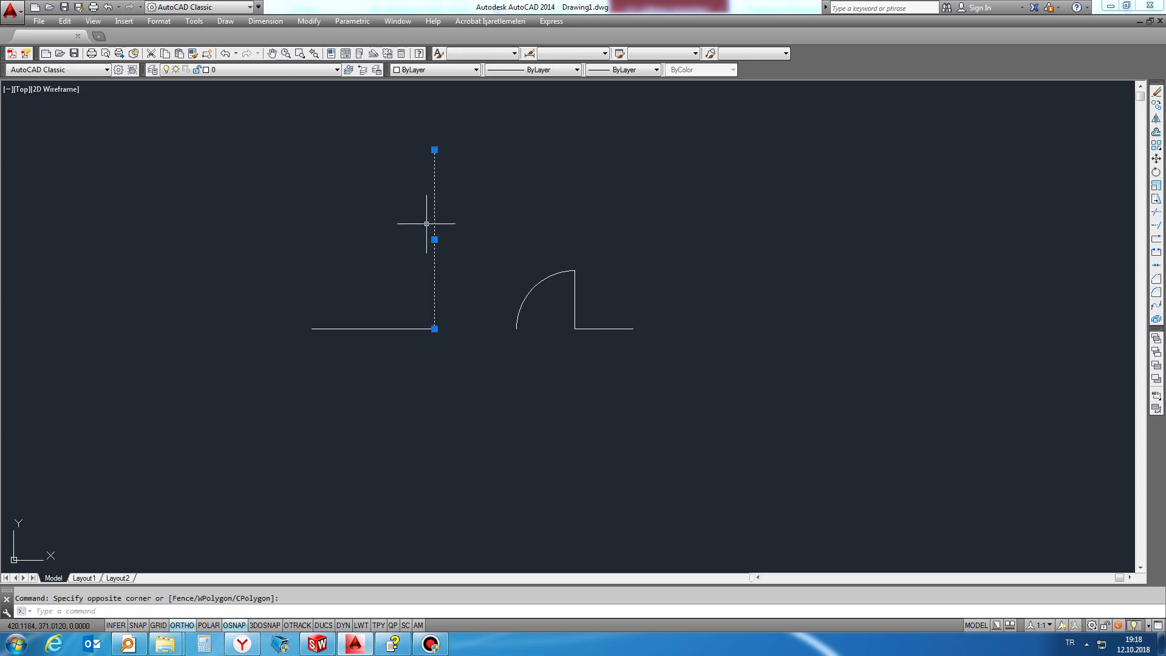
{"action": "key", "text": "Escape"}
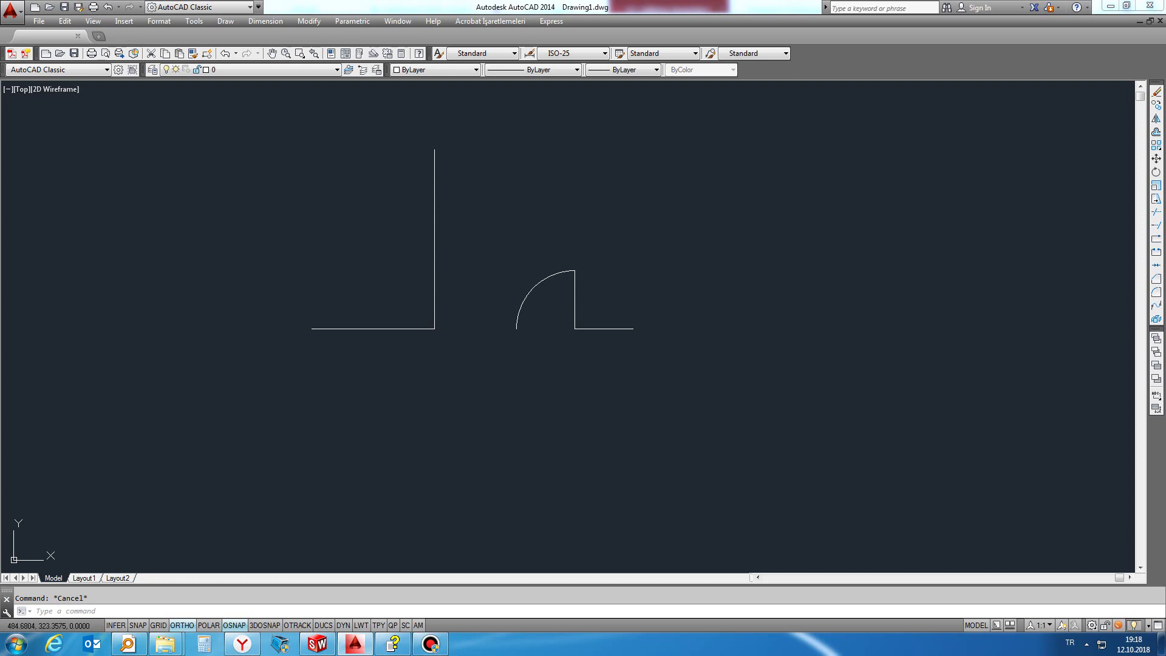
{"action": "left_click", "coordinate": [528, 281]}
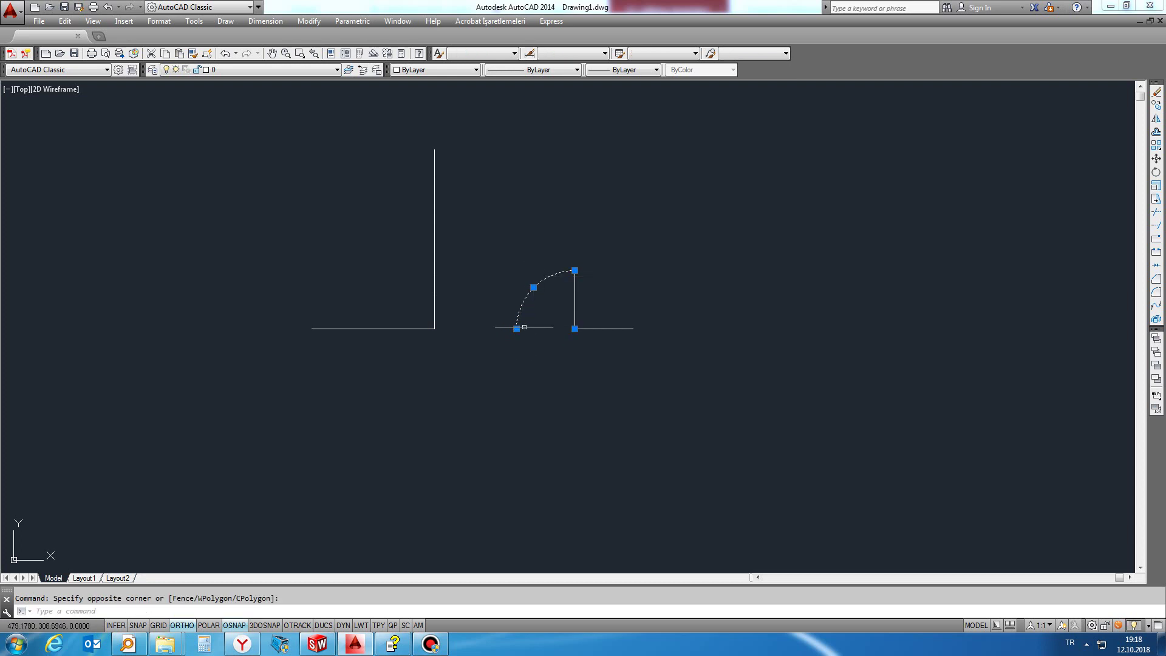
{"action": "key", "text": "Escape"}
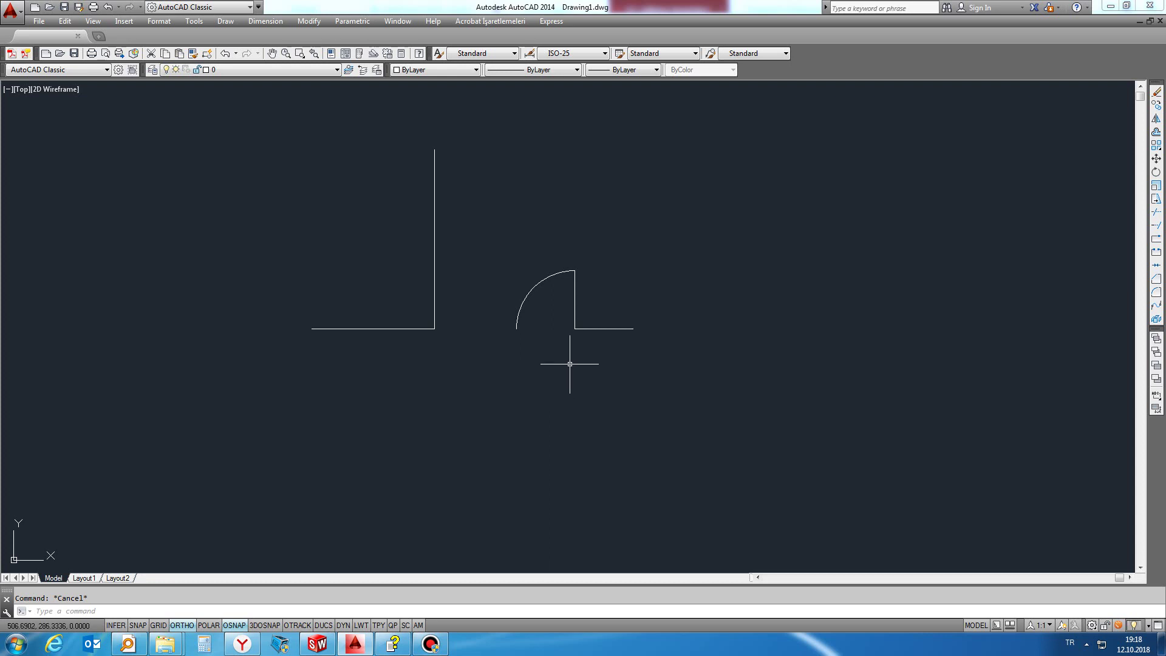
Draw a new horizontal line crossing the upper vertical line
{"action": "type", "text": "l"}
{"action": "key", "text": "Return"}
{"action": "left_click", "coordinate": [542, 226]}
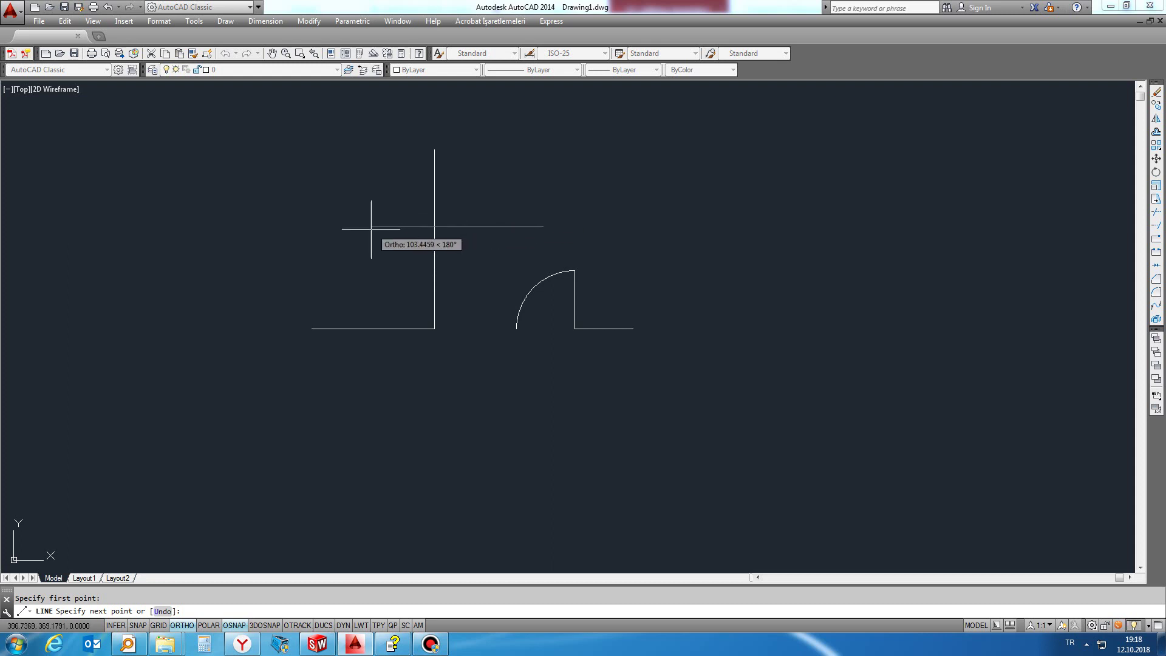
{"action": "left_click", "coordinate": [352, 235]}
{"action": "key", "text": "Escape"}
{"action": "key", "text": "Escape"}
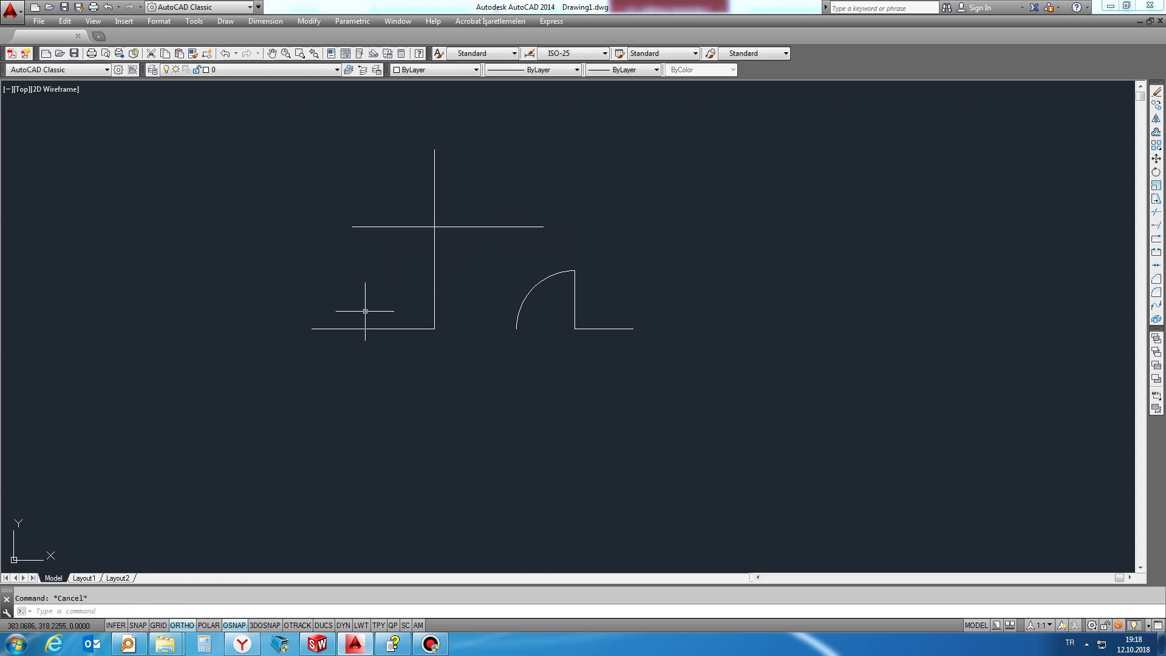
Trim the vertical and new line into an L corner, undoing one trim with U
{"action": "type", "text": "tr"}
{"action": "key", "text": "Return"}
{"action": "key", "text": "Return"}
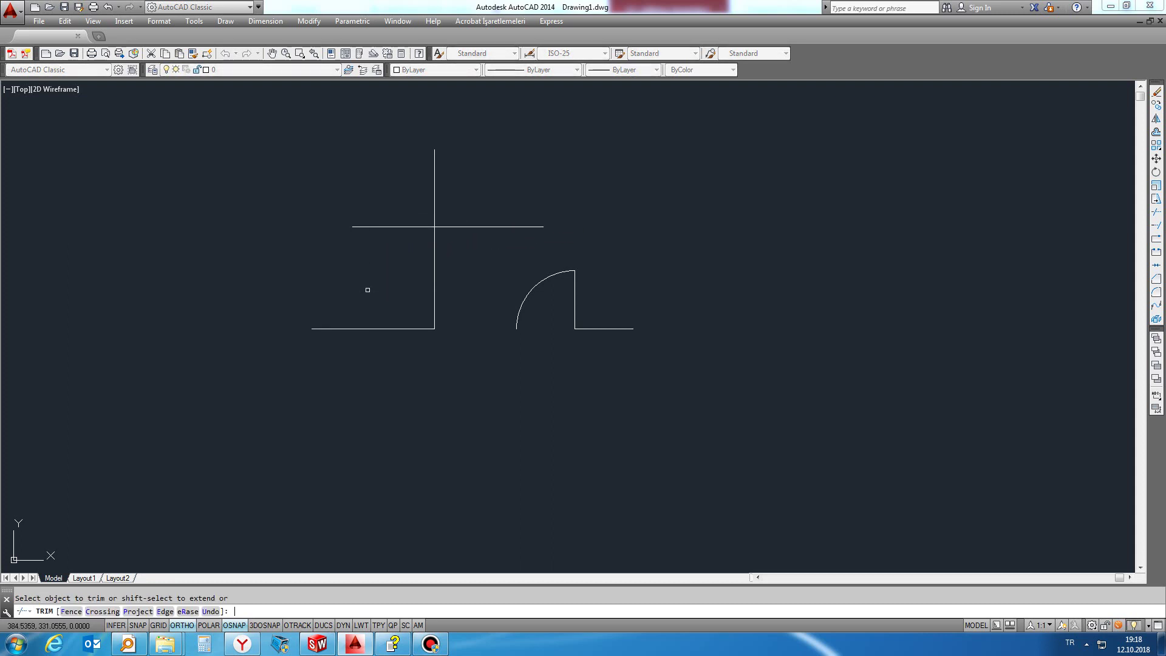
{"action": "left_click", "coordinate": [441, 195]}
{"action": "left_click", "coordinate": [413, 218]}
{"action": "type", "text": "u"}
{"action": "key", "text": "Return"}
{"action": "left_click", "coordinate": [449, 306]}
{"action": "left_click", "coordinate": [417, 283]}
{"action": "left_click", "coordinate": [489, 258]}
{"action": "left_click", "coordinate": [457, 212]}
{"action": "key", "text": "Return"}
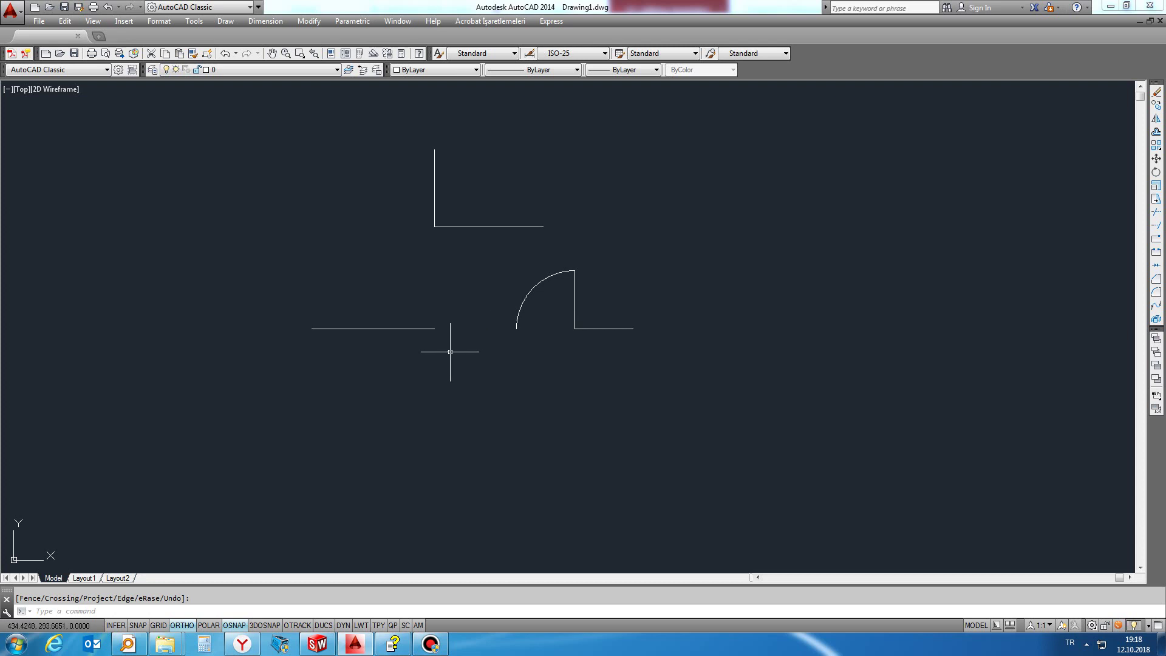
Delete the leftover lower horizontal line and the quarter arc
{"action": "left_click", "coordinate": [415, 335]}
{"action": "left_click", "coordinate": [391, 311]}
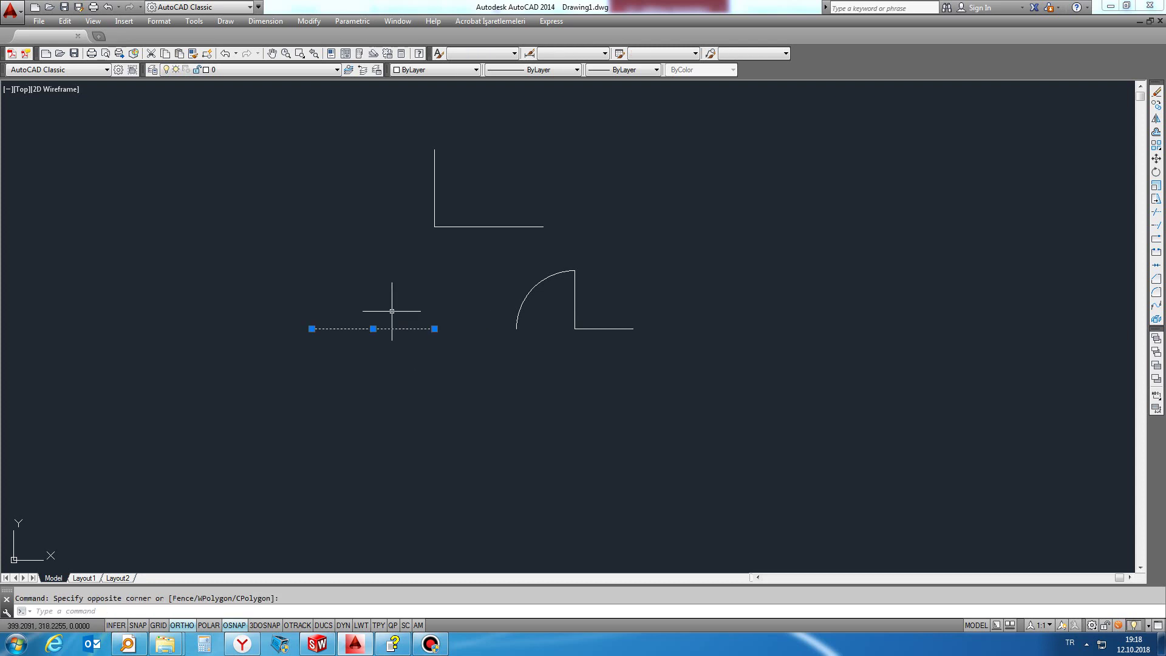
{"action": "key", "text": "Delete"}
{"action": "left_click", "coordinate": [569, 277]}
{"action": "left_click", "coordinate": [513, 308]}
{"action": "key", "text": "Delete"}
Erase every remaining line, leaving the canvas empty
{"action": "left_click", "coordinate": [587, 294]}
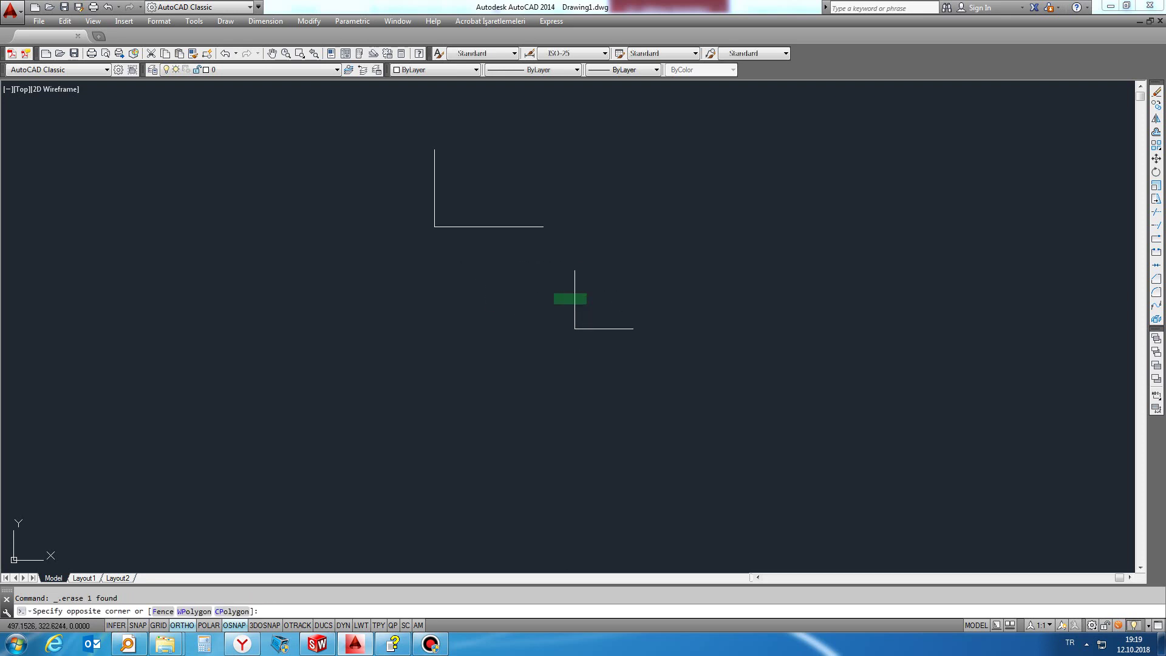
{"action": "left_click", "coordinate": [554, 304]}
{"action": "key", "text": "Delete"}
{"action": "left_click", "coordinate": [605, 317]}
{"action": "left_click", "coordinate": [526, 333]}
{"action": "key", "text": "Delete"}
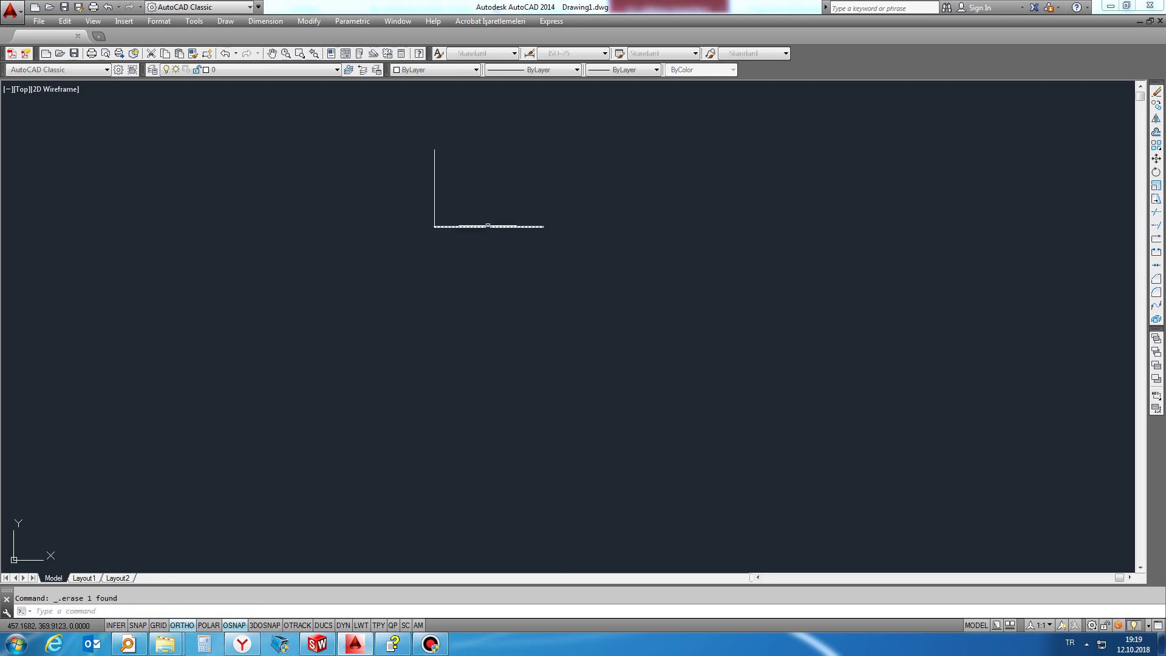
{"action": "left_click", "coordinate": [487, 226]}
{"action": "key", "text": "Delete"}
{"action": "left_click", "coordinate": [434, 200]}
{"action": "key", "text": "Delete"}
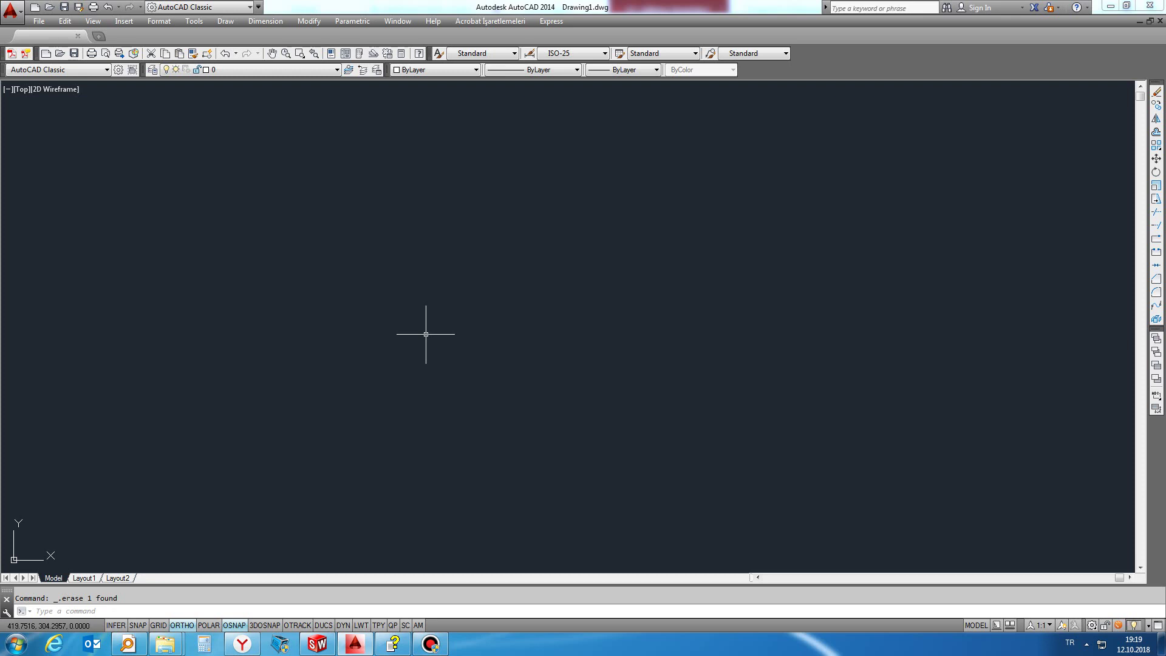
Undo the erases with U repeatedly to restore the deleted objects
{"action": "type", "text": "u"}
{"action": "key", "text": "Escape"}
{"action": "type", "text": "u"}
{"action": "key", "text": "Return"}
{"action": "key", "text": "Return"}
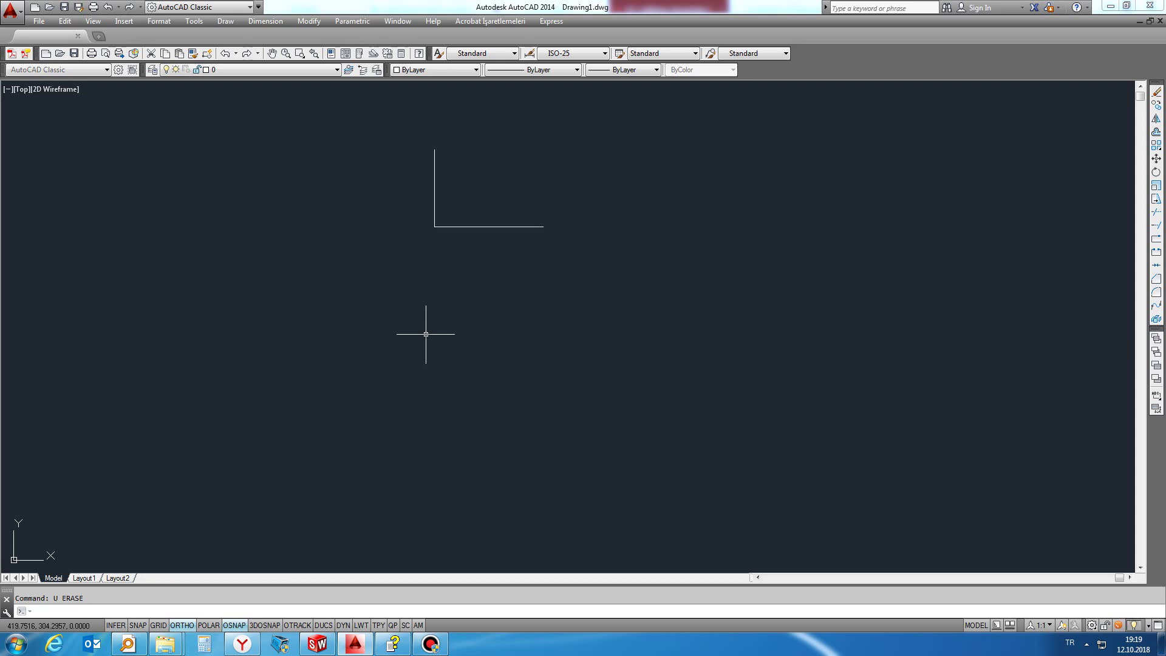
{"action": "key", "text": "Return"}
{"action": "key", "text": "Return"}
{"action": "key", "text": "Return"}
{"action": "key", "text": "Return"}
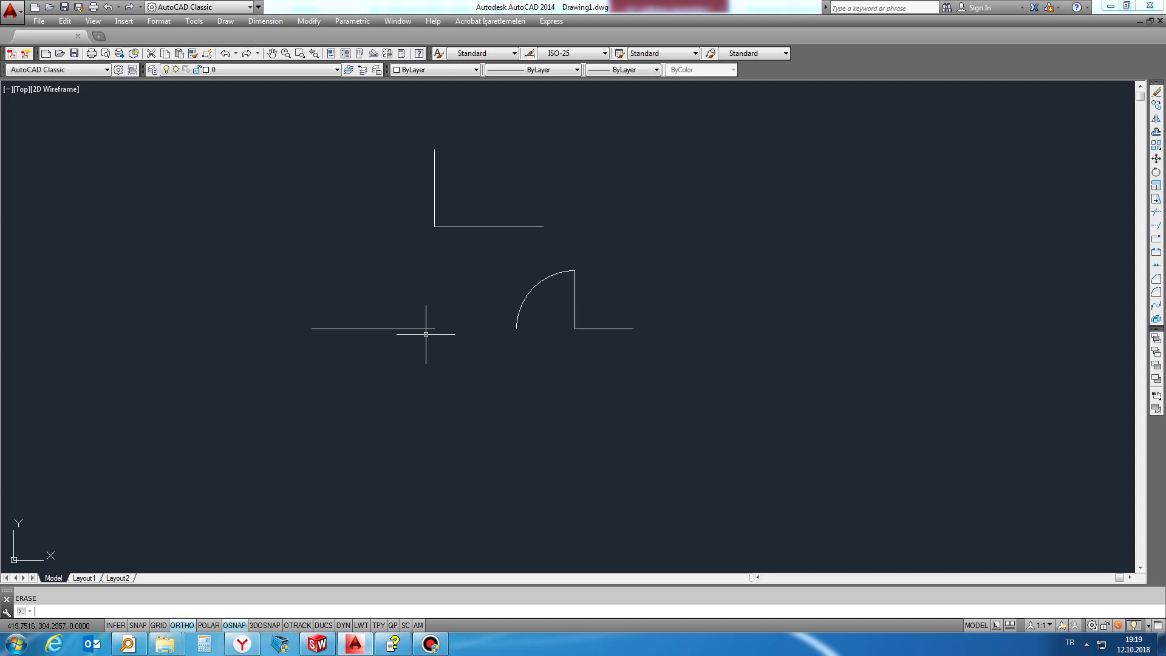
{"action": "key", "text": "Return"}
{"action": "key", "text": "Return"}
{"action": "key", "text": "Return"}
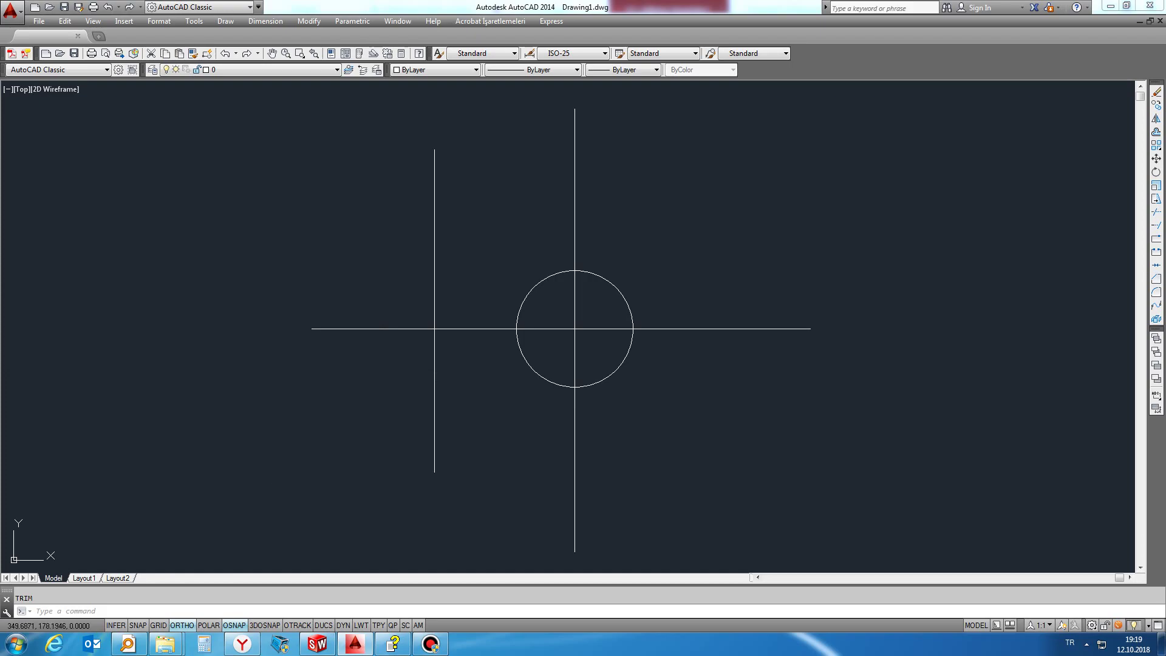
{"action": "left_click", "coordinate": [393, 644]}
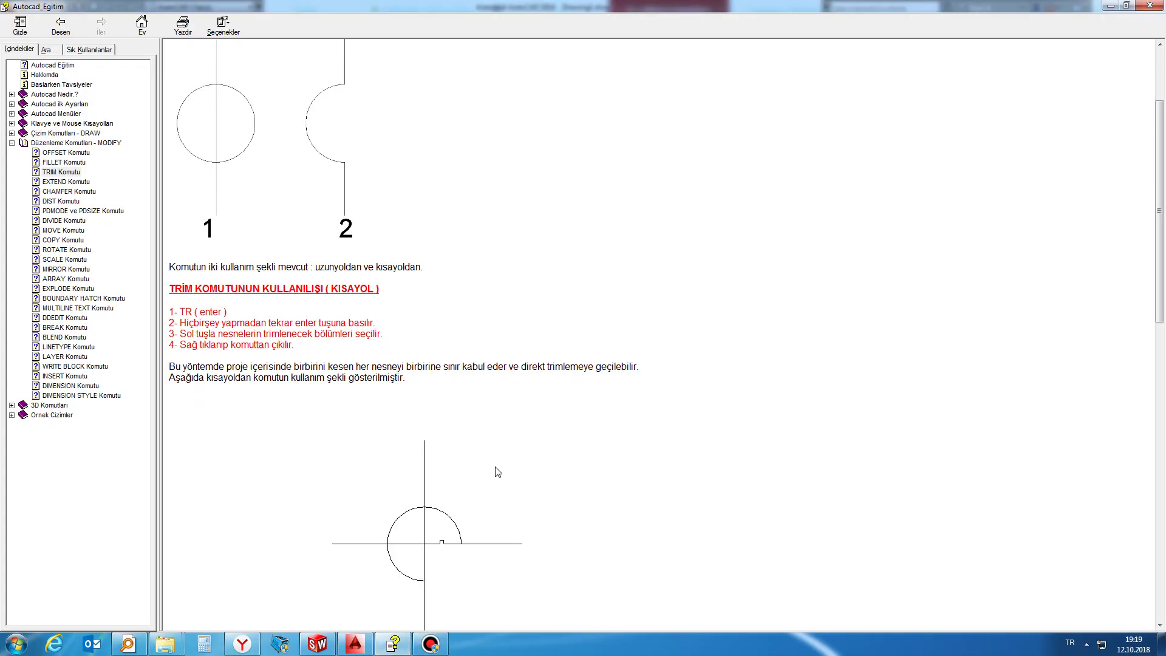
{"action": "scroll", "coordinate": [492, 476], "scroll_direction": "down", "scroll_amount": 10}
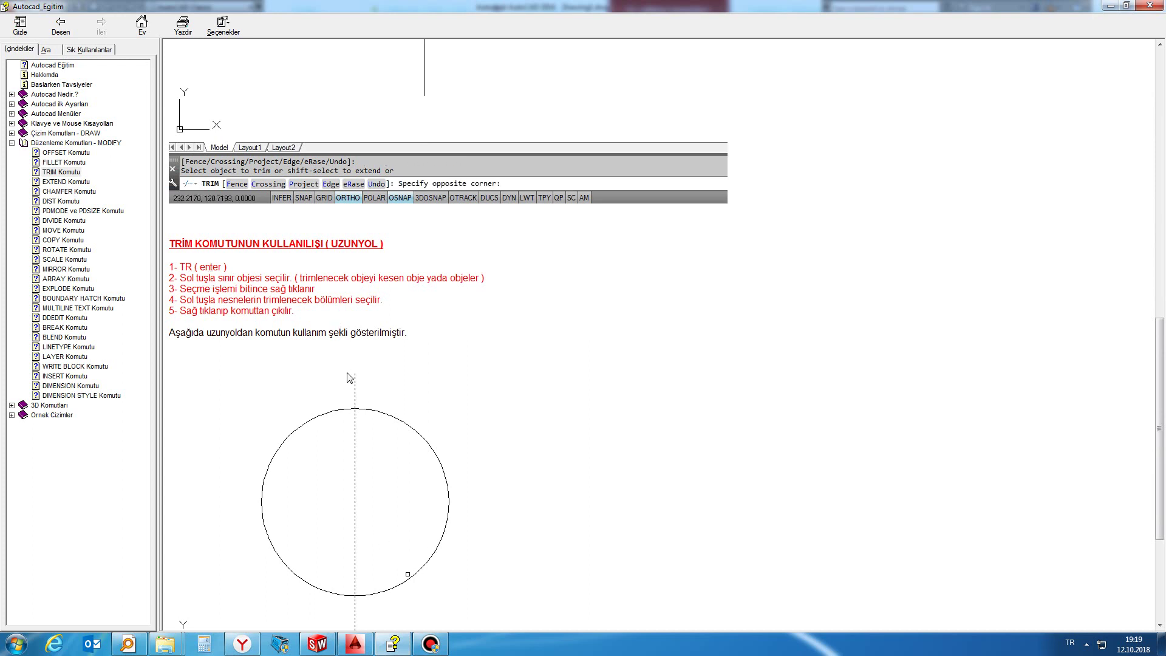
{"action": "scroll", "coordinate": [379, 477], "scroll_direction": "down", "scroll_amount": 1}
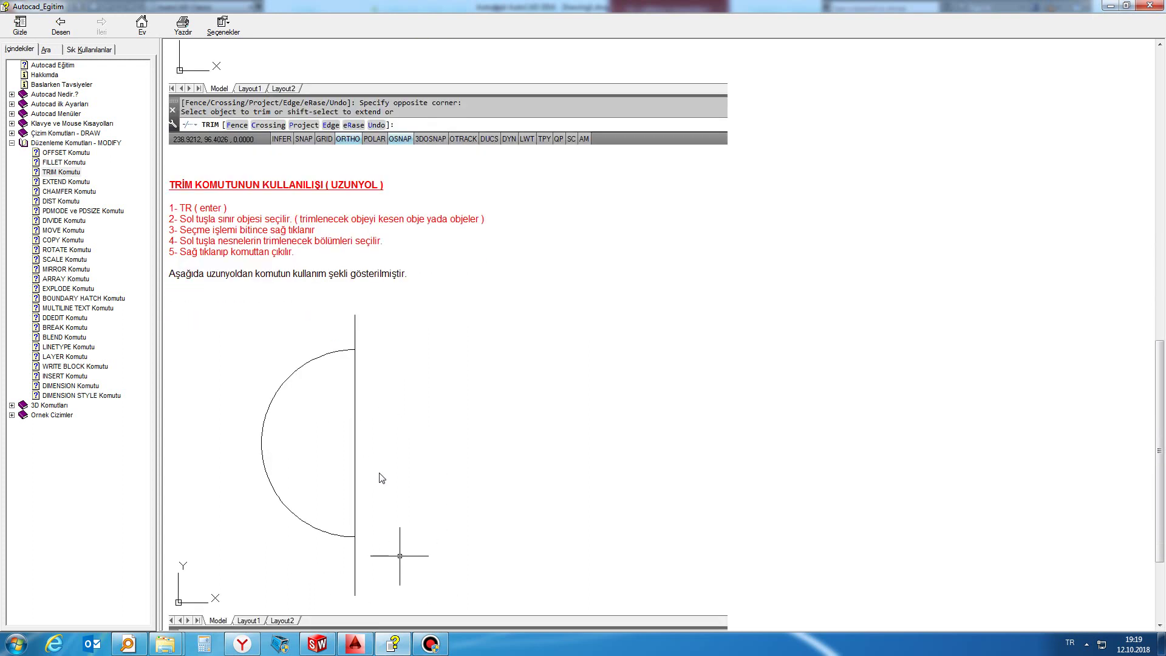
{"action": "scroll", "coordinate": [381, 476], "scroll_direction": "down", "scroll_amount": 1}
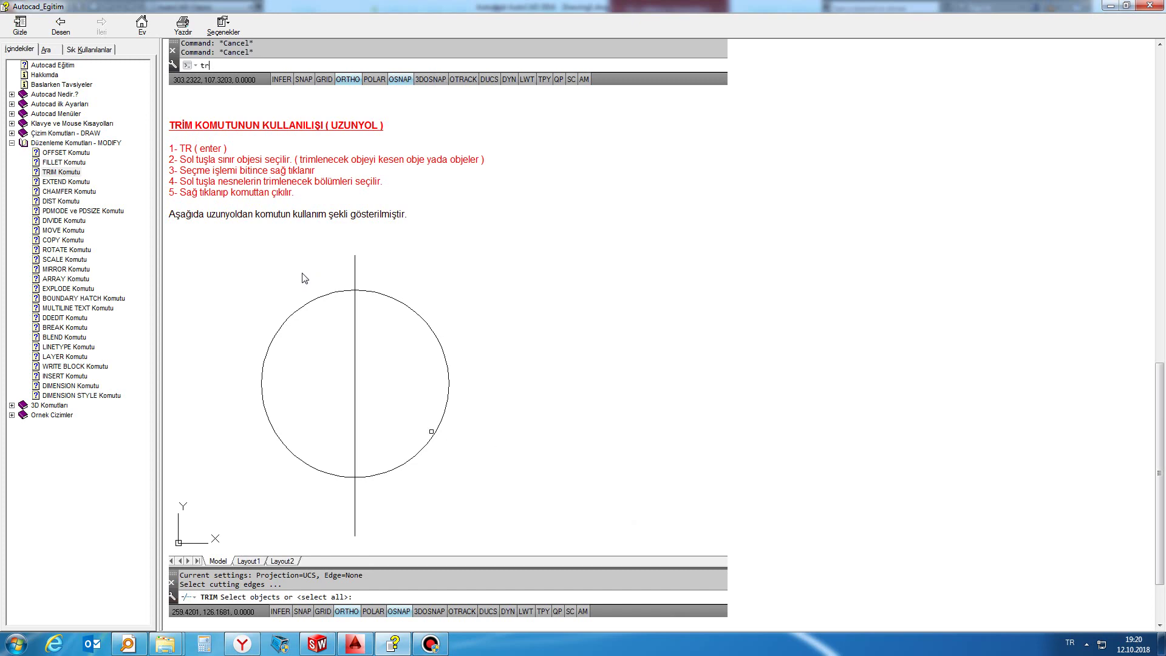
{"action": "right_click", "coordinate": [353, 641]}
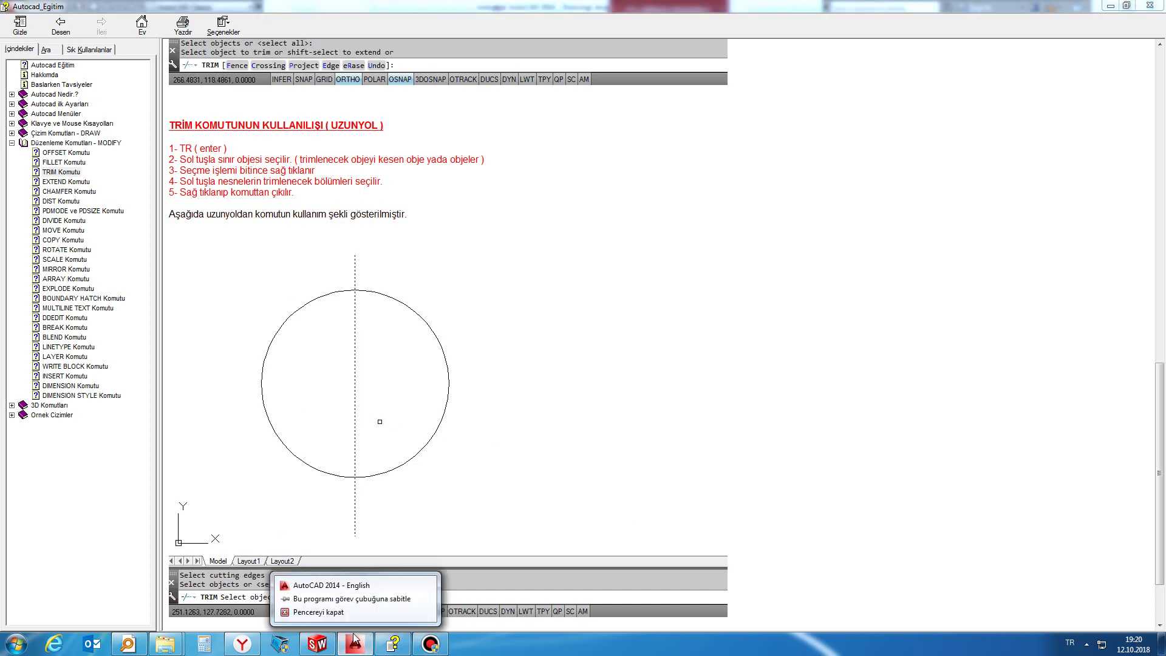
{"action": "left_click", "coordinate": [357, 642]}
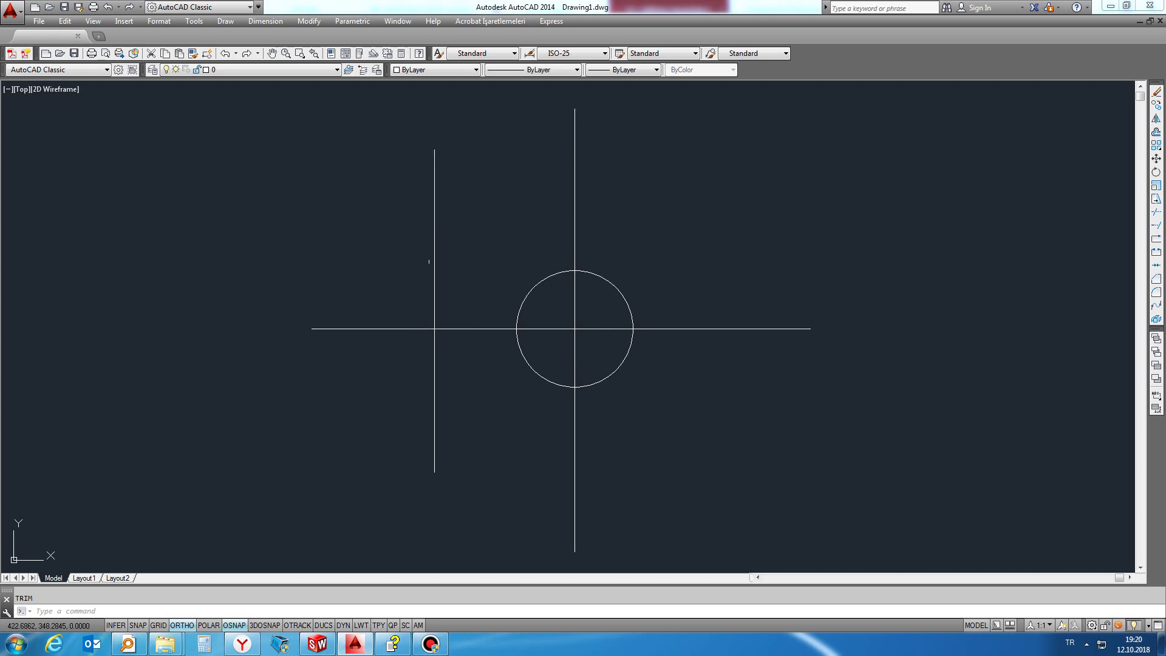
Trim the left vertical line below the horizontal, using the horizontal line as cutting edge
{"action": "left_click", "coordinate": [449, 274]}
{"action": "left_click", "coordinate": [382, 336]}
{"action": "key", "text": "Escape"}
{"action": "type", "text": "tr"}
{"action": "key", "text": "Return"}
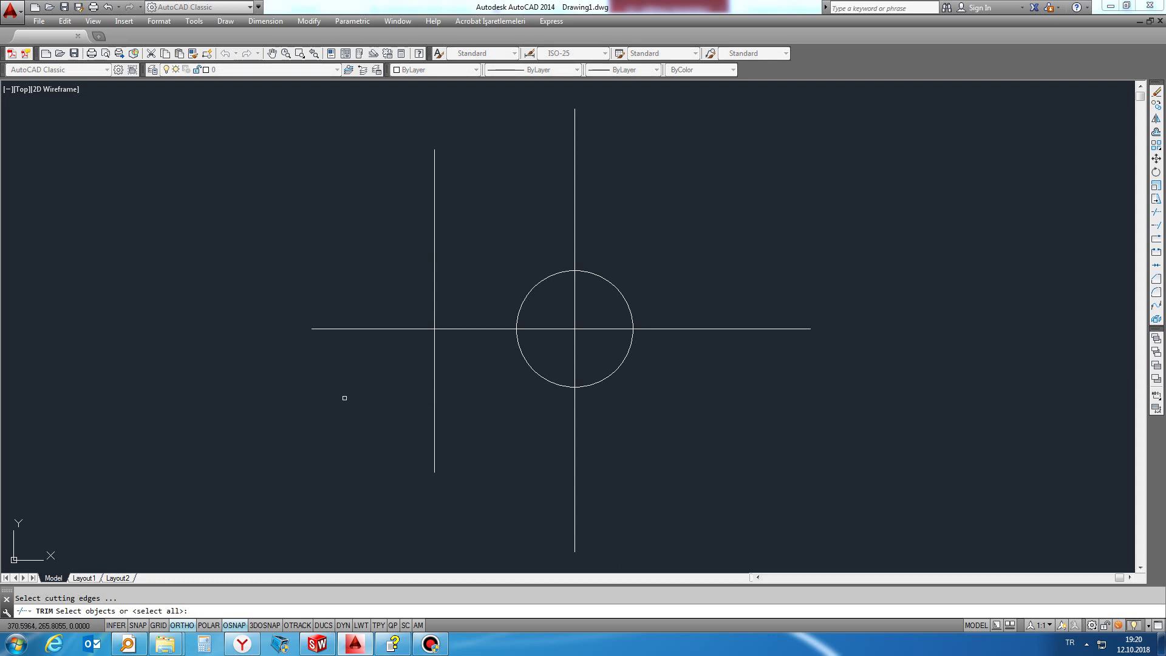
{"action": "left_click", "coordinate": [344, 329]}
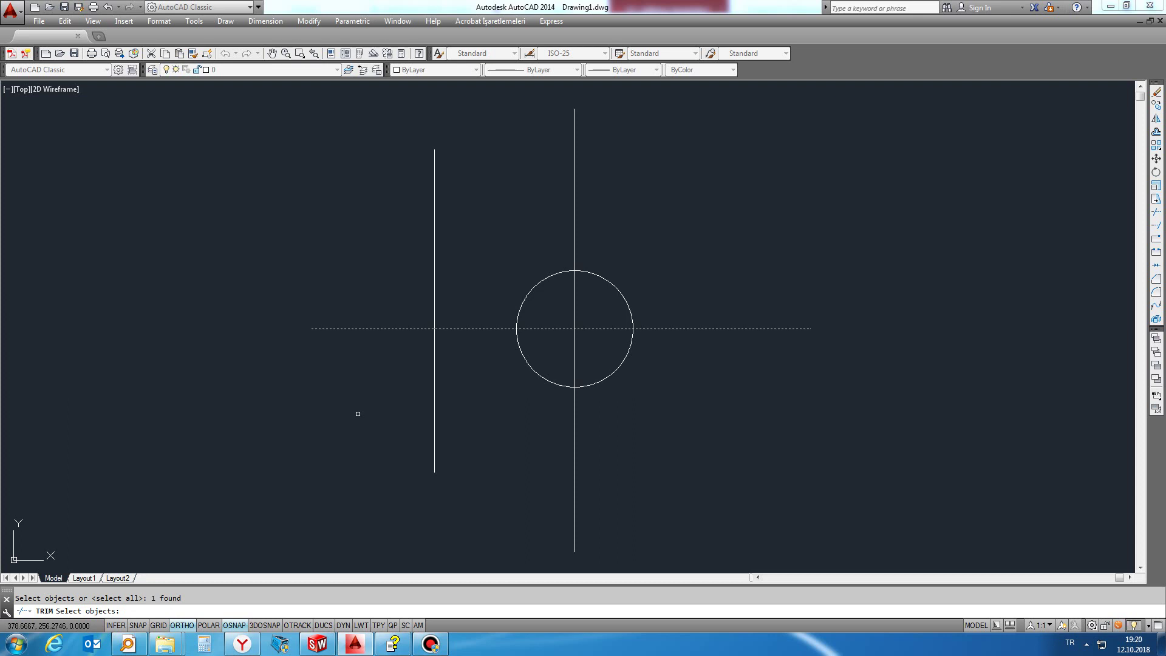
{"action": "key", "text": "Return"}
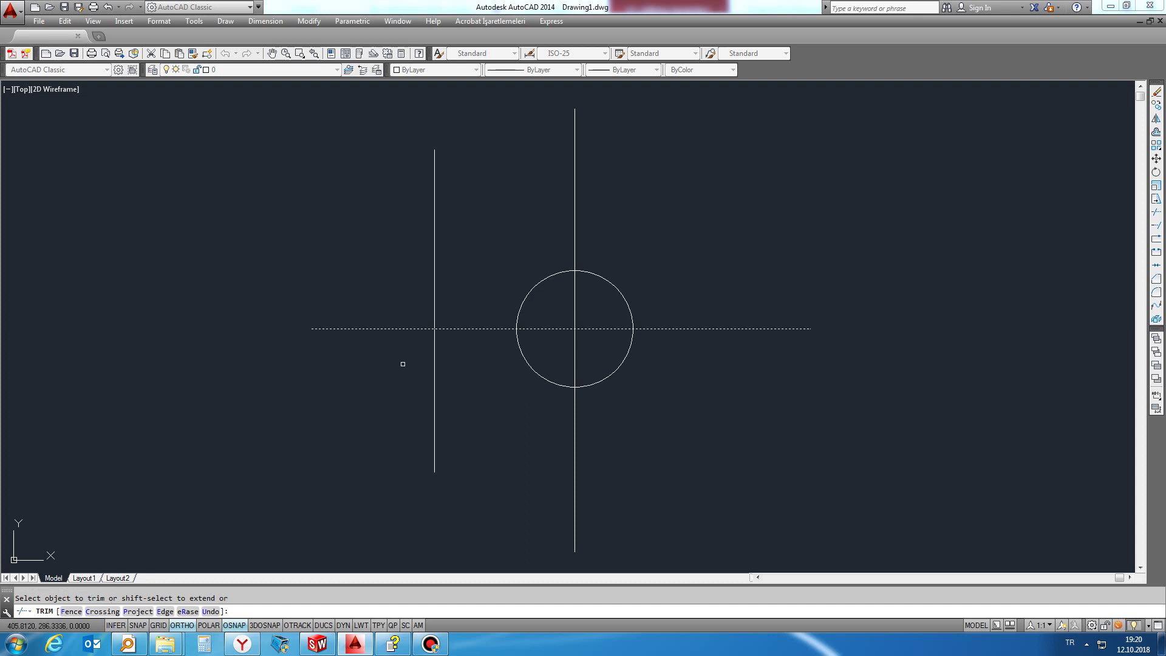
{"action": "left_click", "coordinate": [434, 426]}
{"action": "key", "text": "Return"}
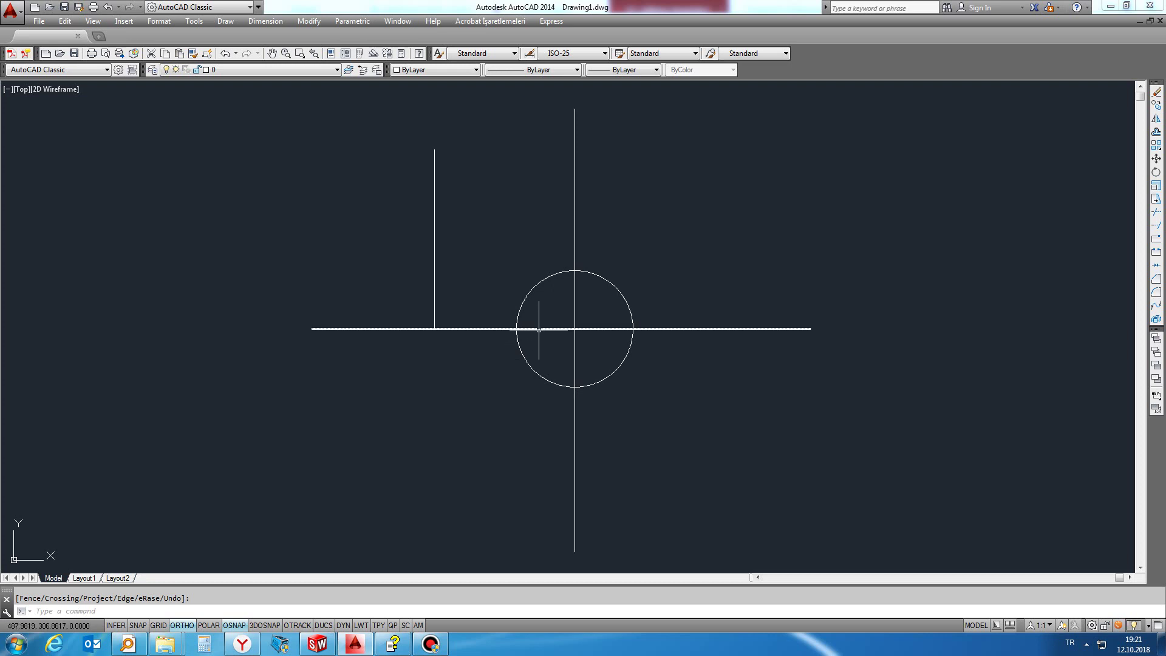
Remove the circle's lower-left quarter, using the horizontal and vertical lines as cutting edges
{"action": "left_click", "coordinate": [497, 329]}
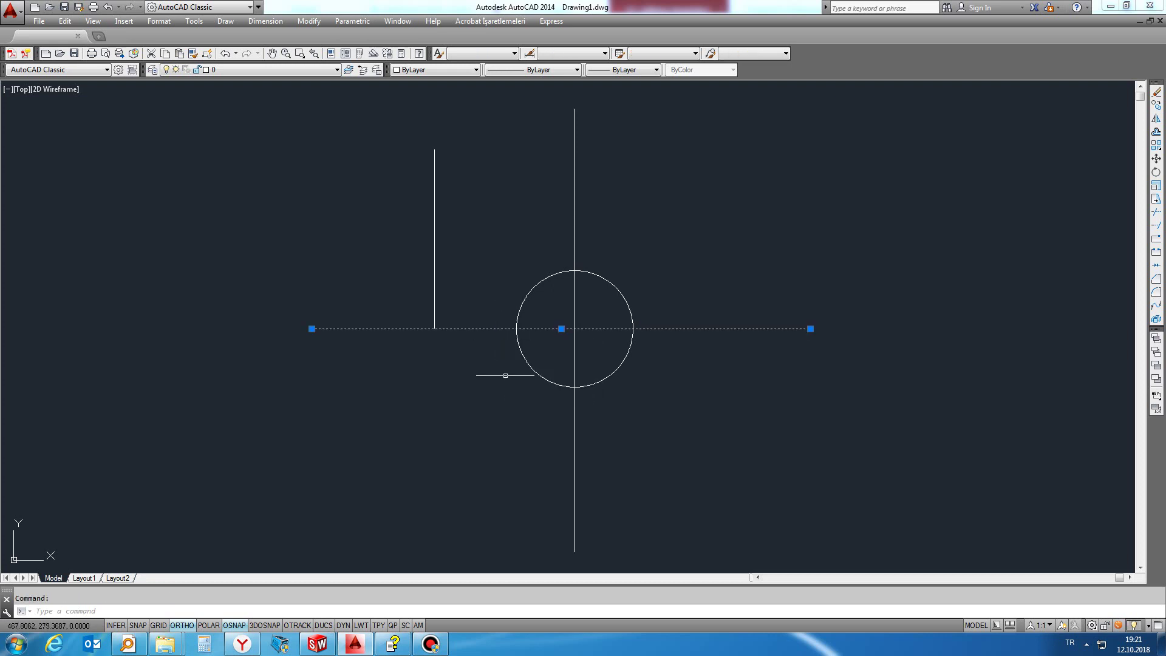
{"action": "left_click", "coordinate": [590, 466]}
{"action": "left_click", "coordinate": [553, 484]}
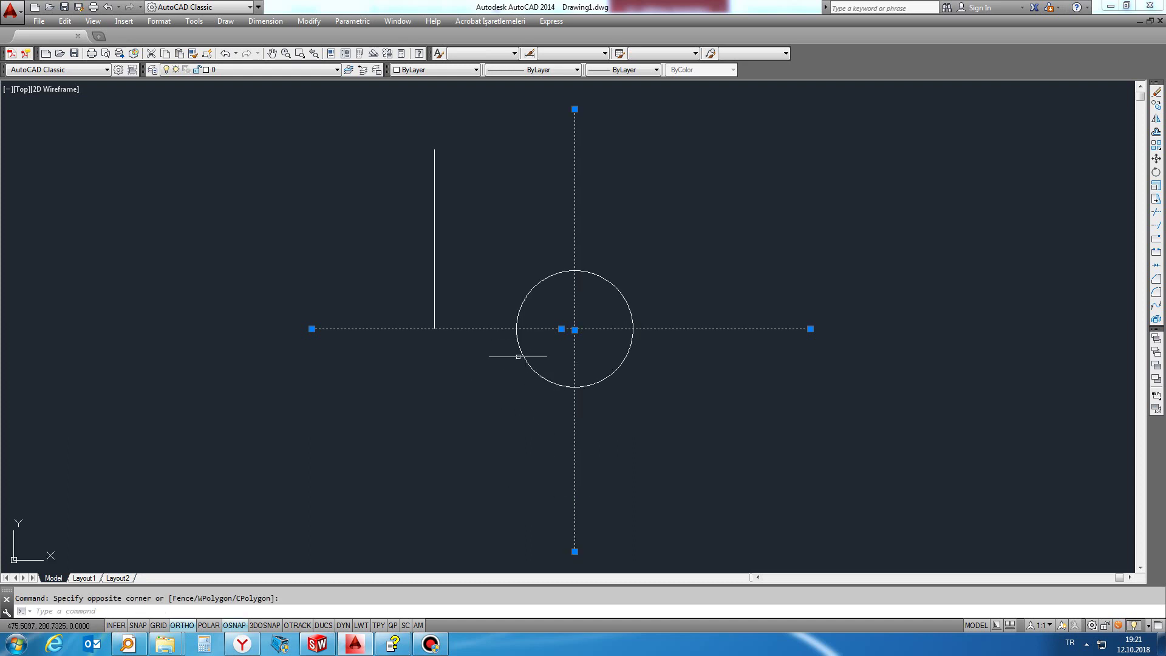
{"action": "key", "text": "Escape"}
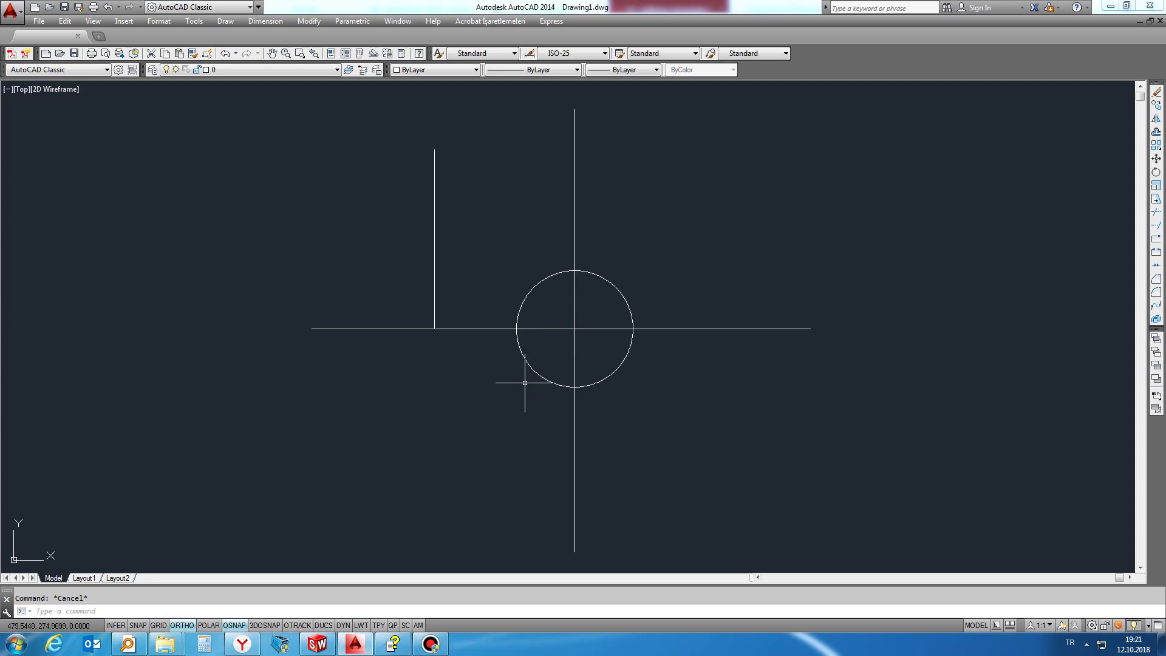
{"action": "type", "text": "tr"}
{"action": "key", "text": "Return"}
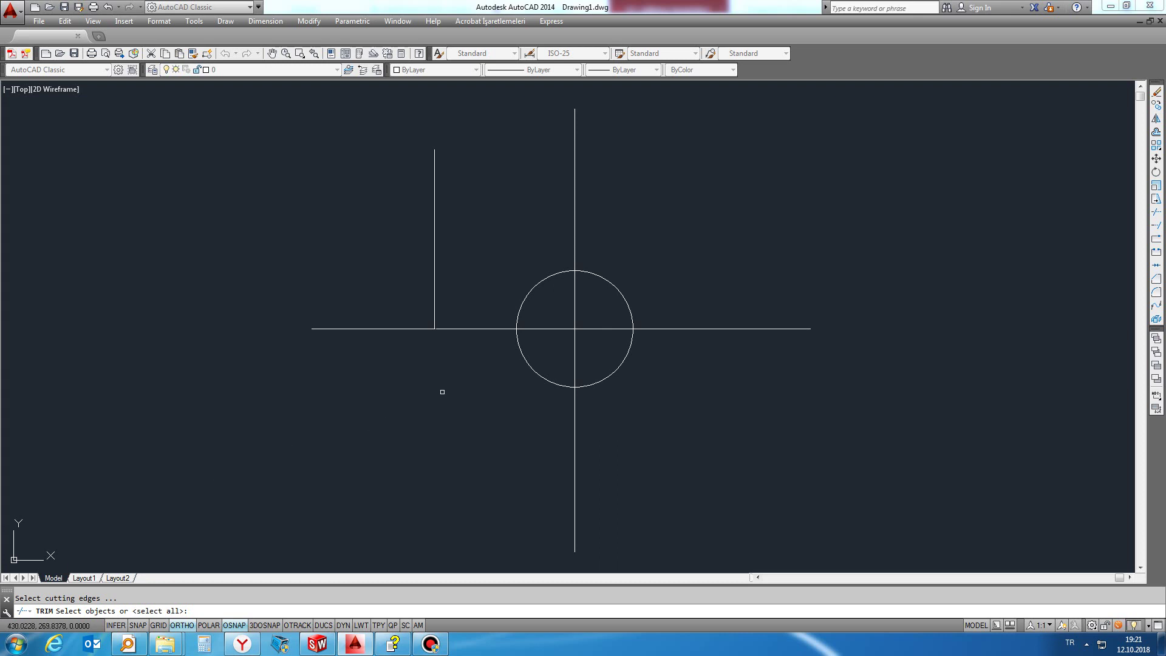
{"action": "left_click", "coordinate": [473, 328]}
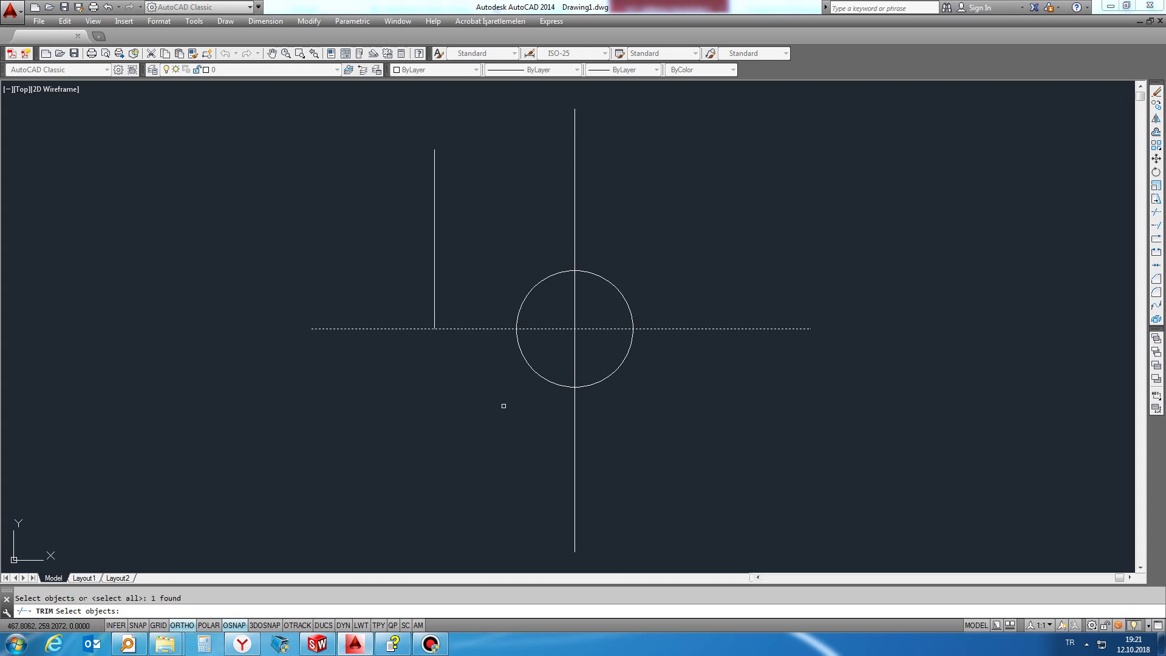
{"action": "left_click", "coordinate": [574, 456]}
{"action": "key", "text": "Return"}
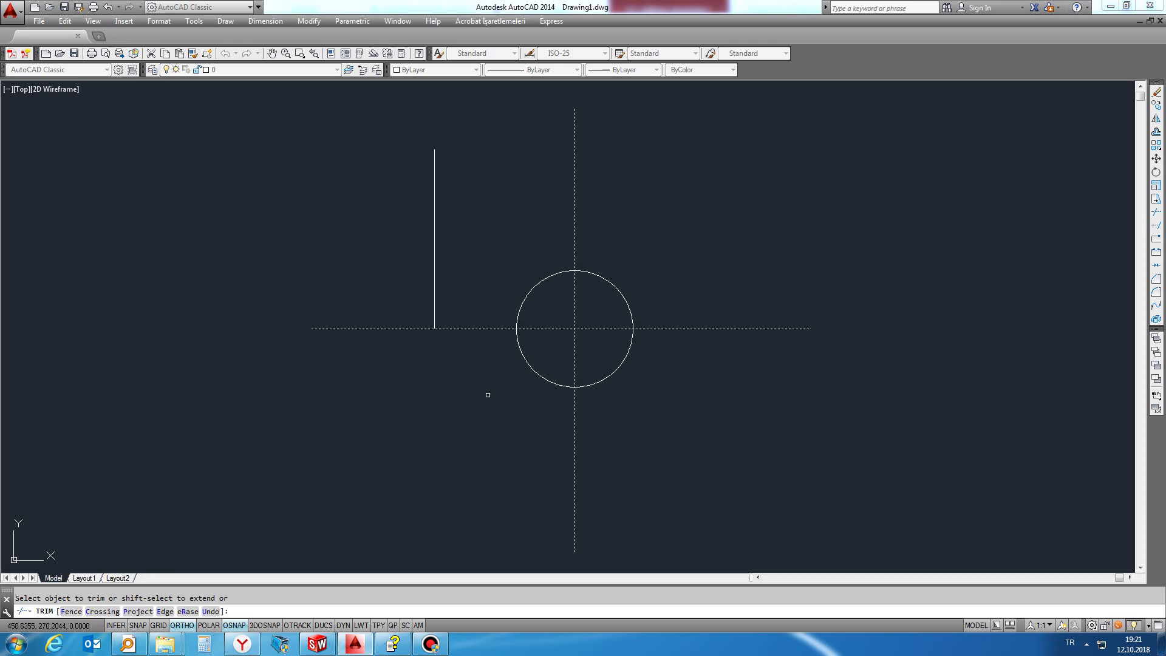
{"action": "left_click", "coordinate": [525, 359]}
{"action": "key", "text": "Return"}
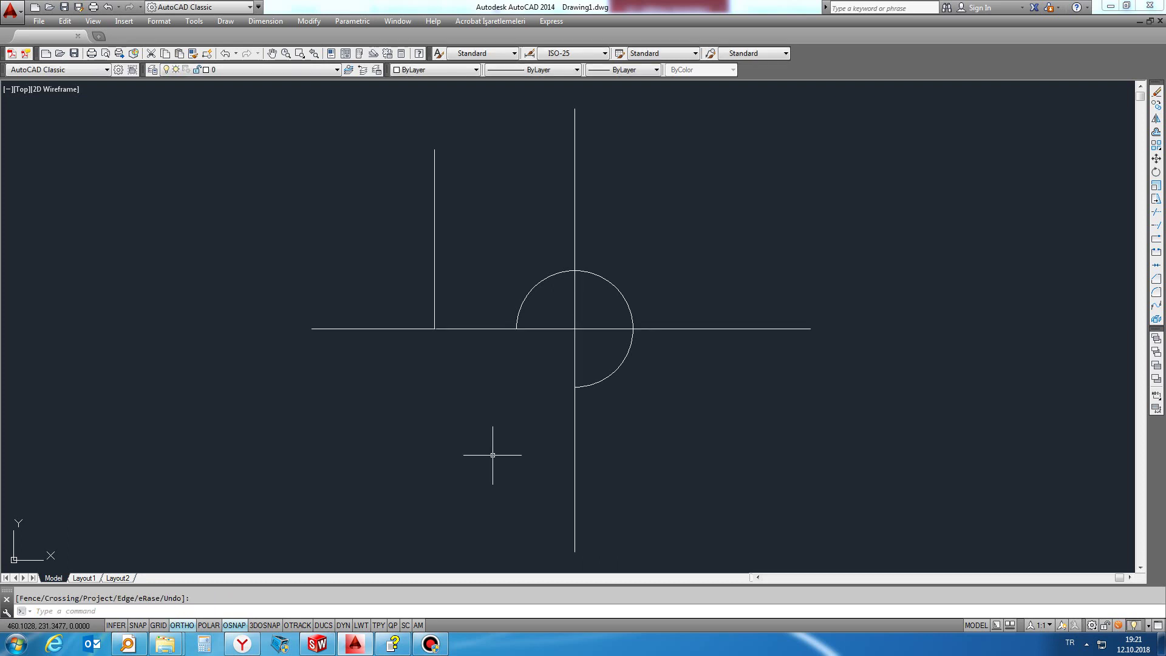